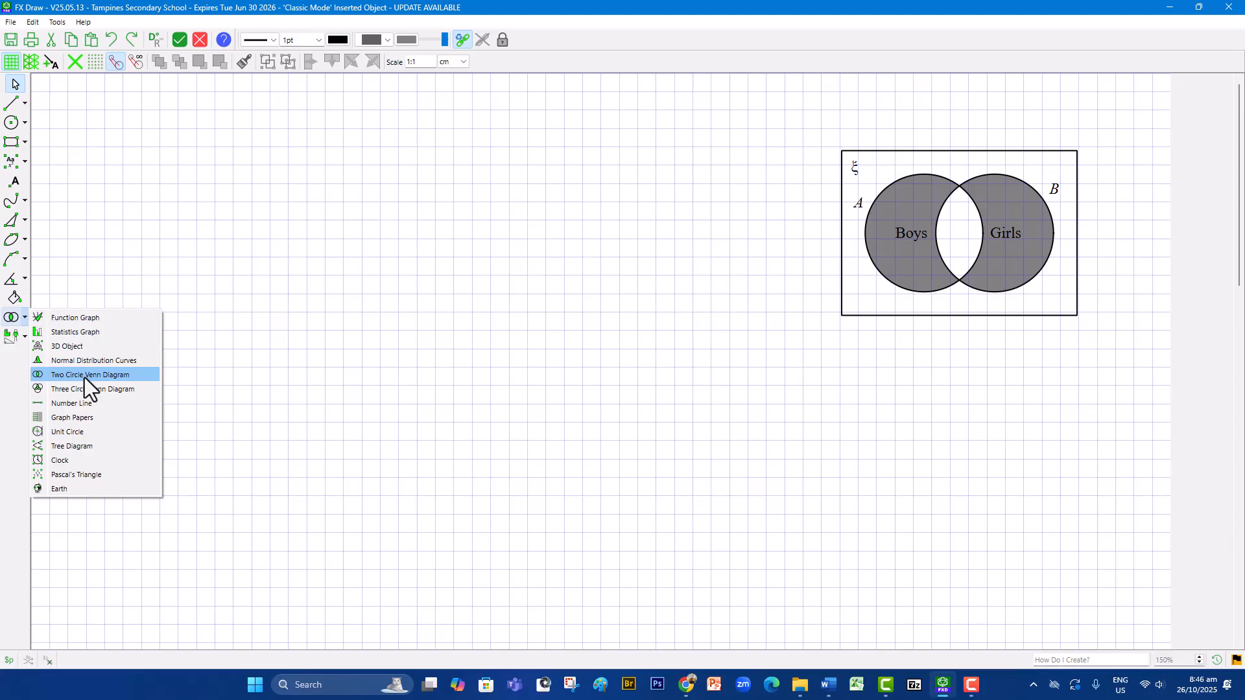
Draw a two-circle Venn diagram with round circles in the empty area beside the existing one, about 19 by 13 grid squares.
click(84, 377)
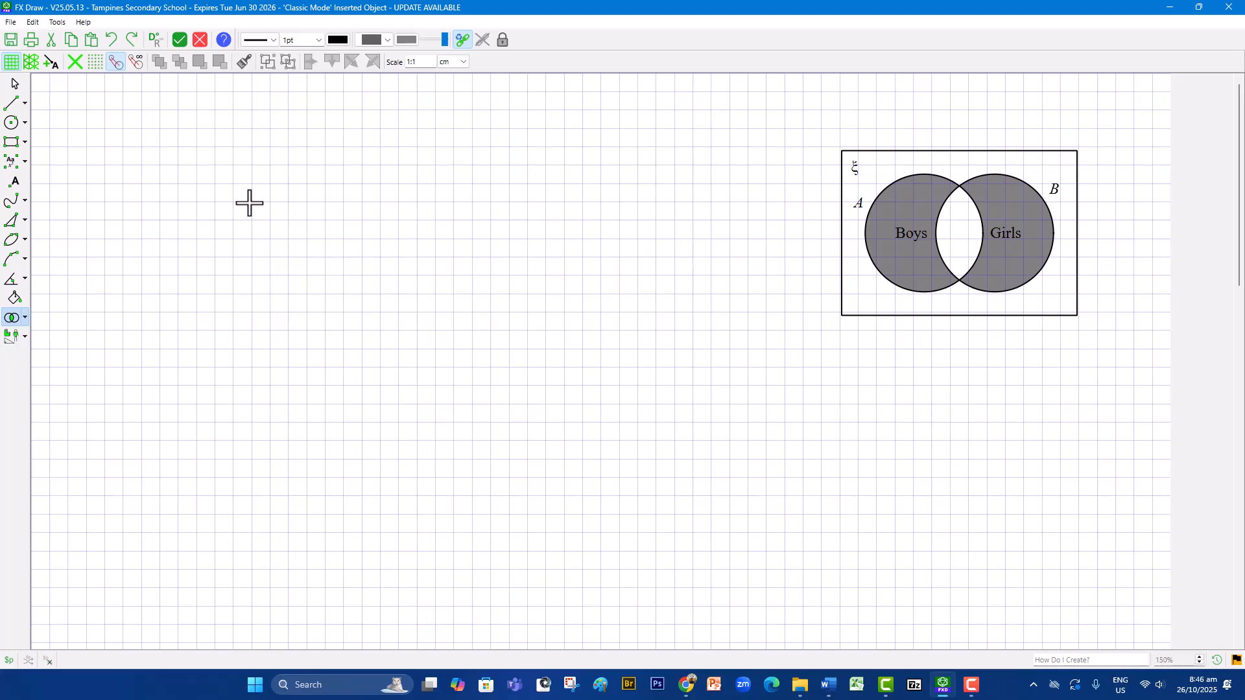
drag(259, 209, 680, 516)
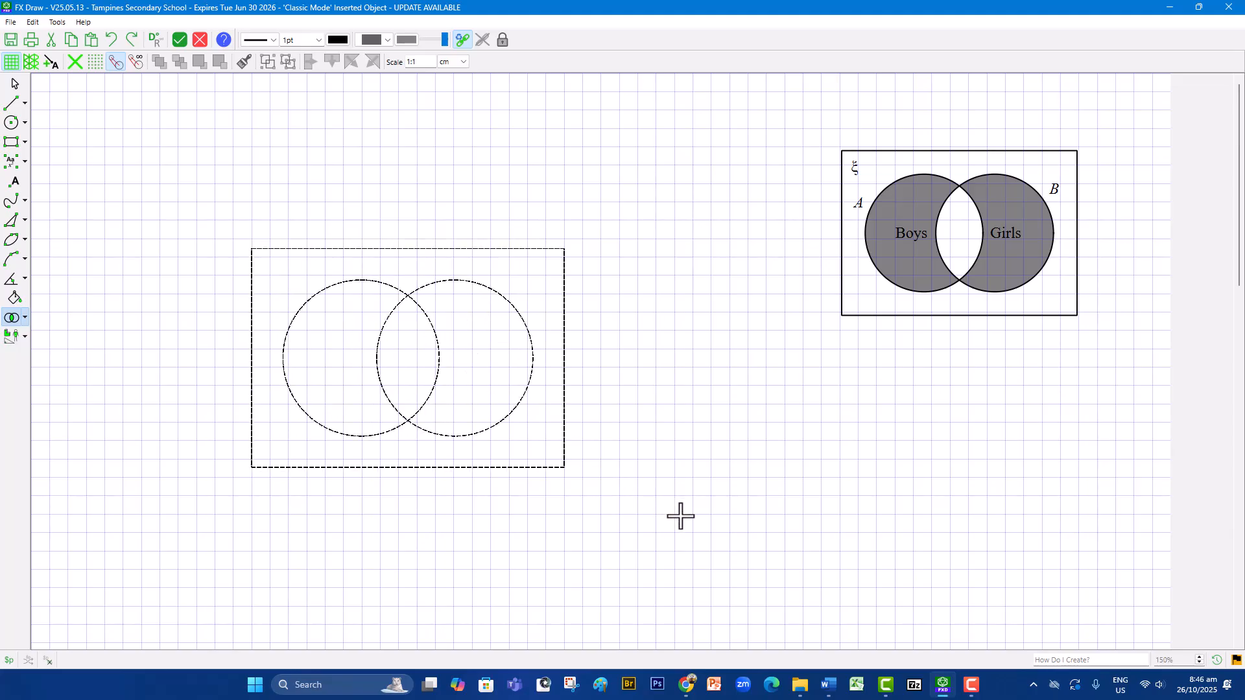
drag(680, 516, 694, 430)
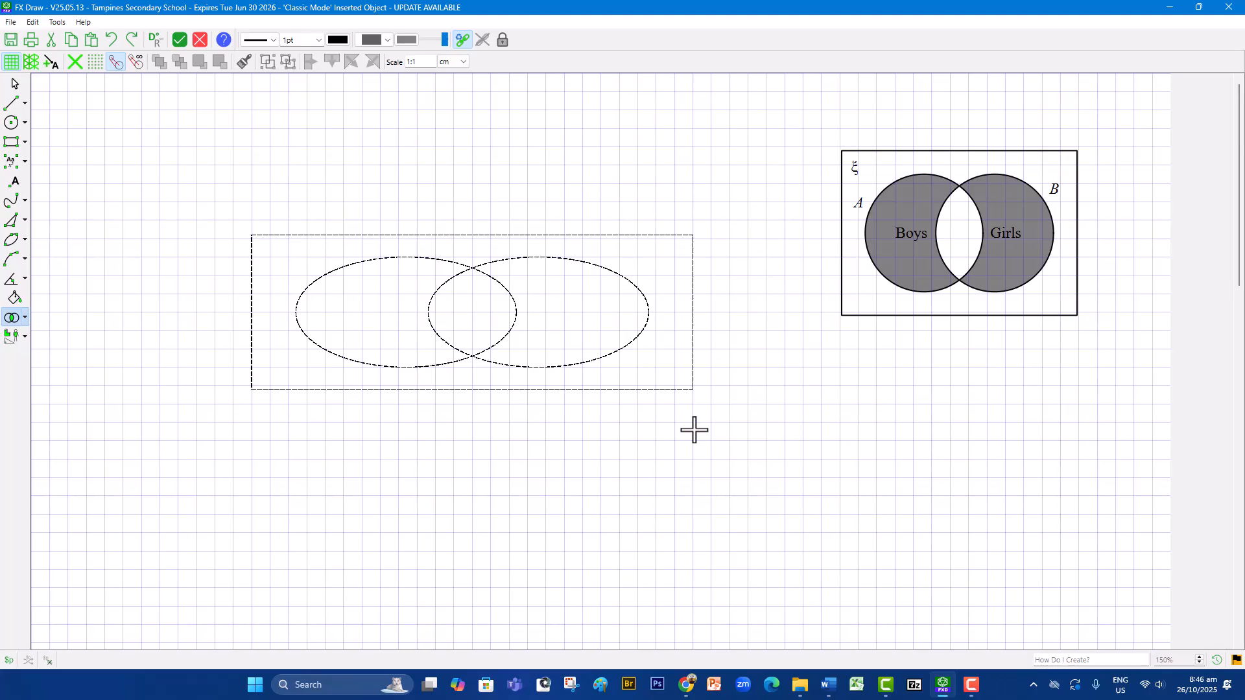
drag(694, 430, 660, 543)
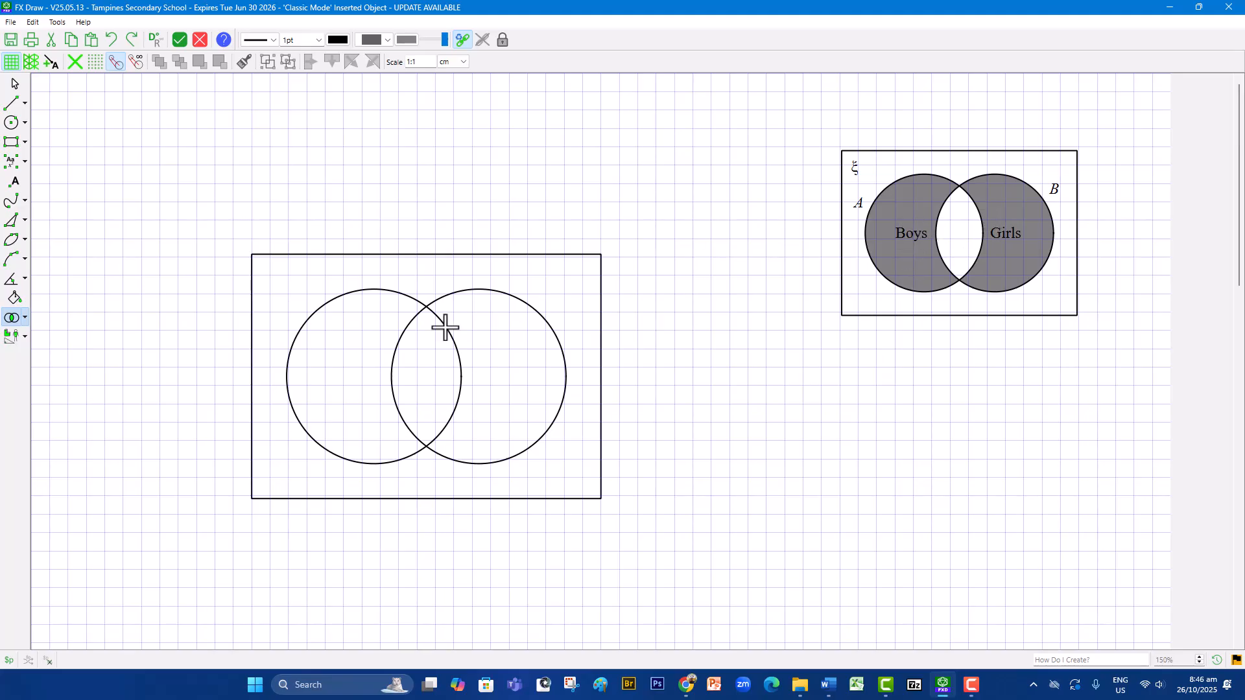
Label the non-overlapping regions of the new Venn diagram "Boys" in the first circle and "Girls" in the second.
double_click(408, 299)
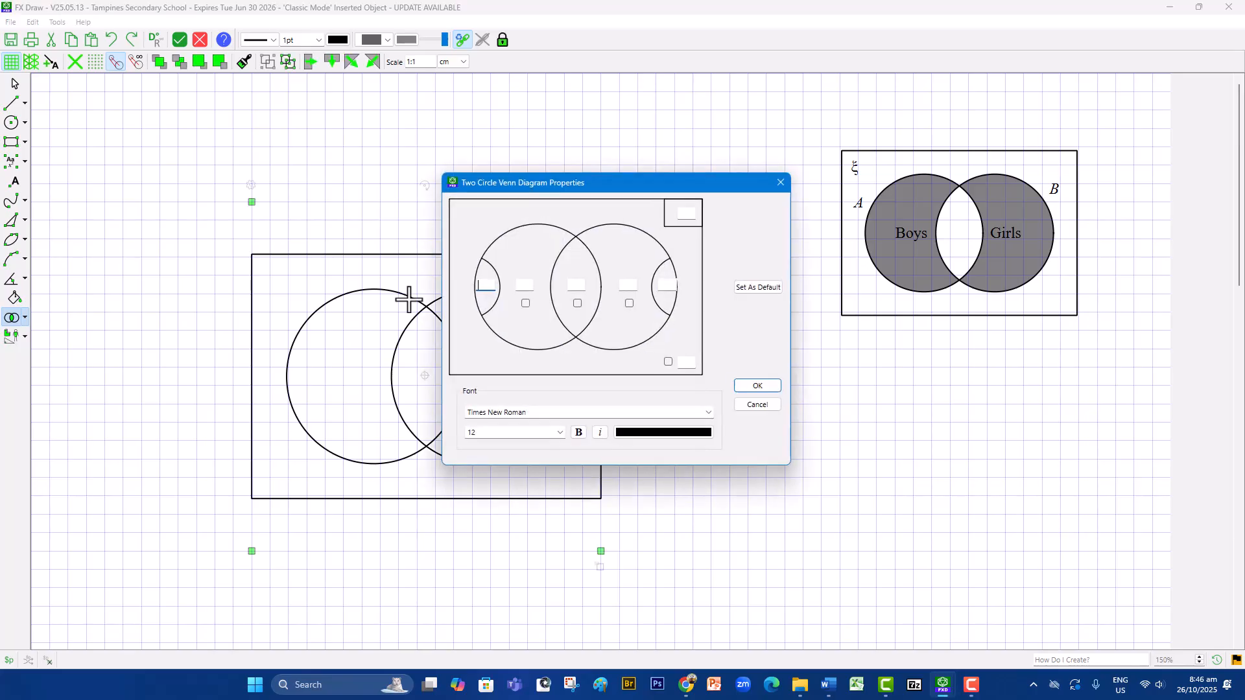
click(528, 286)
text(Boys)
click(624, 286)
text(Girls)
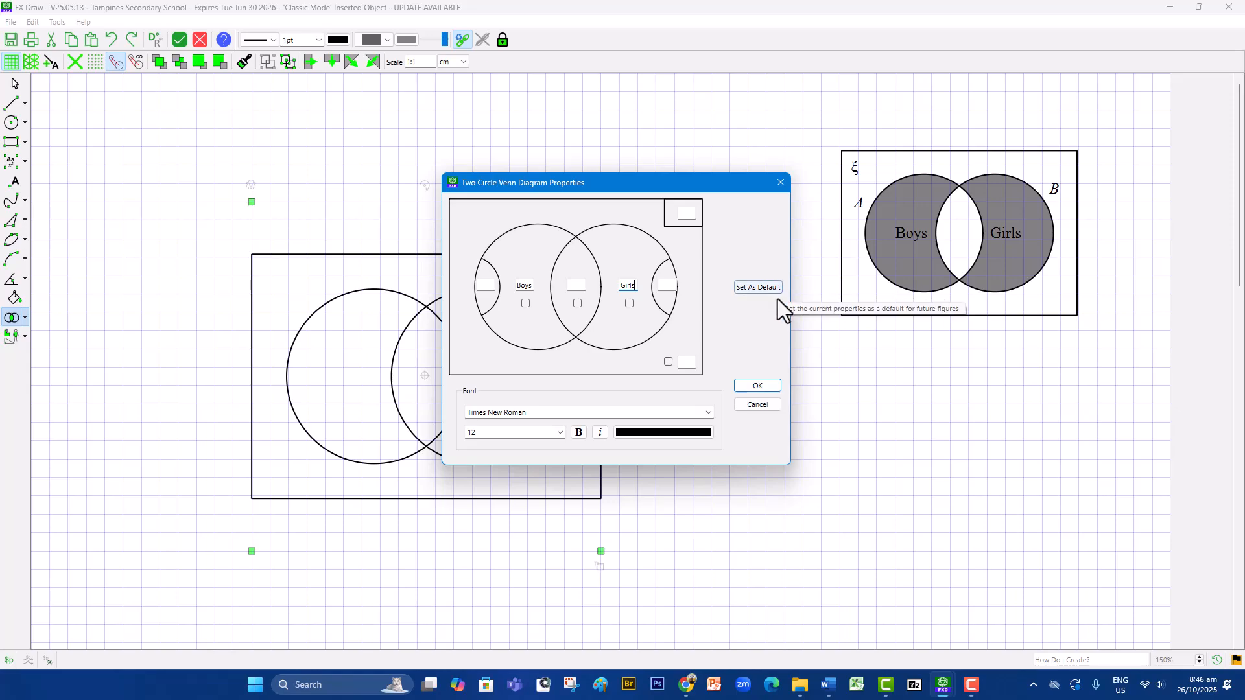
click(760, 389)
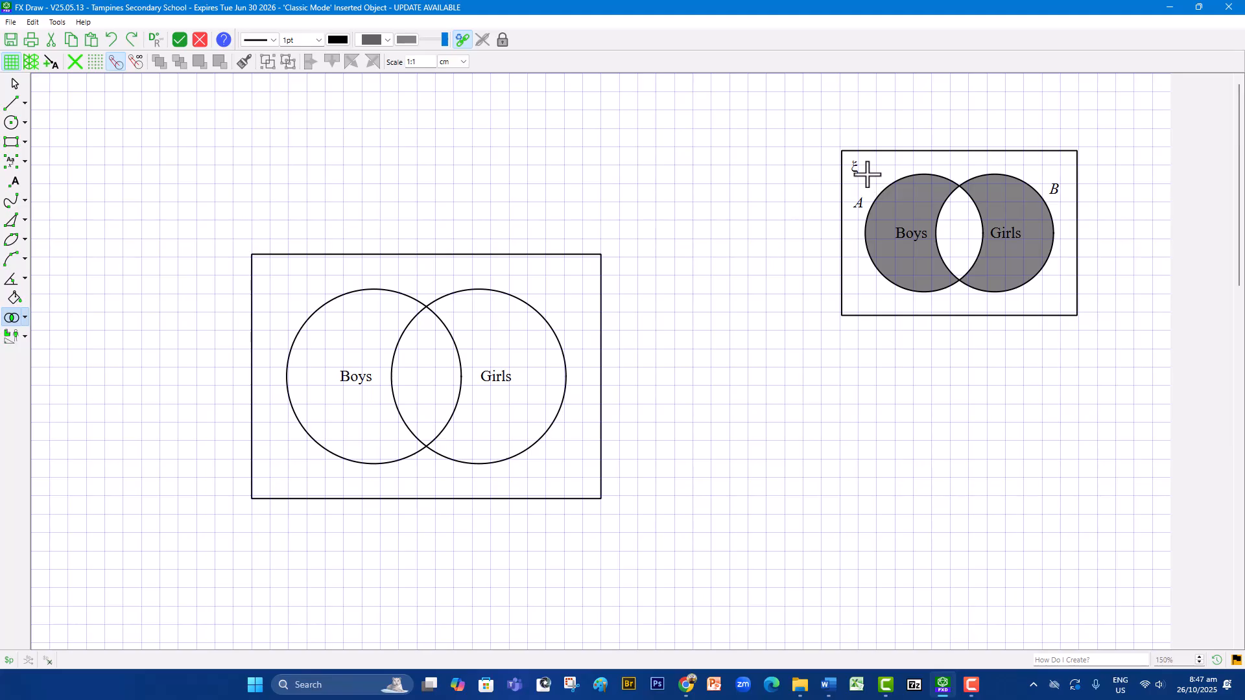
Add a text box outside the diagram containing an italic "A", with automatic formatting turned off.
click(11, 165)
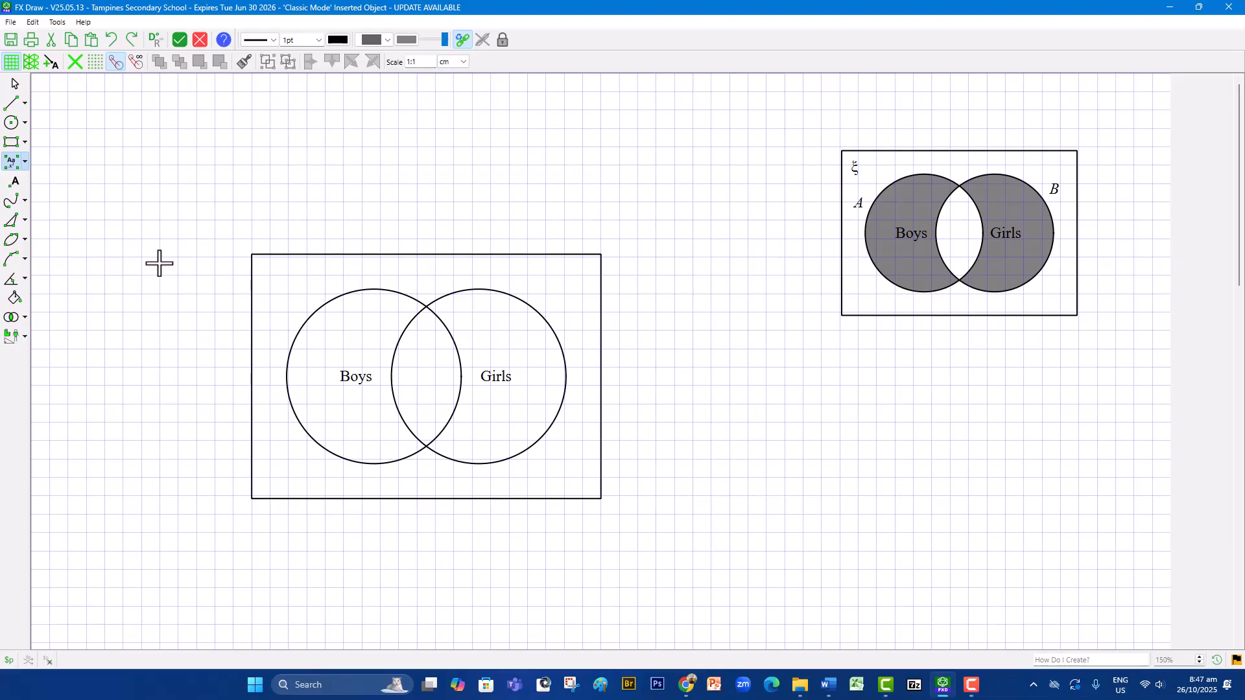
drag(147, 277, 207, 315)
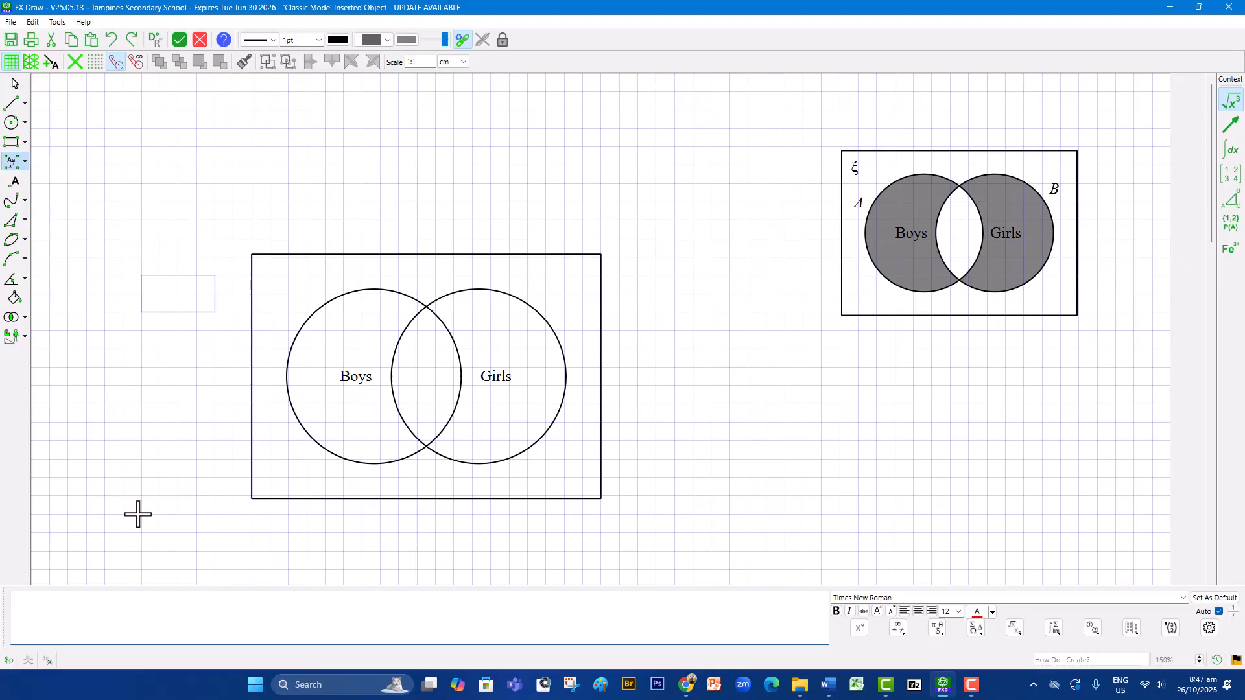
text(A)
click(1220, 612)
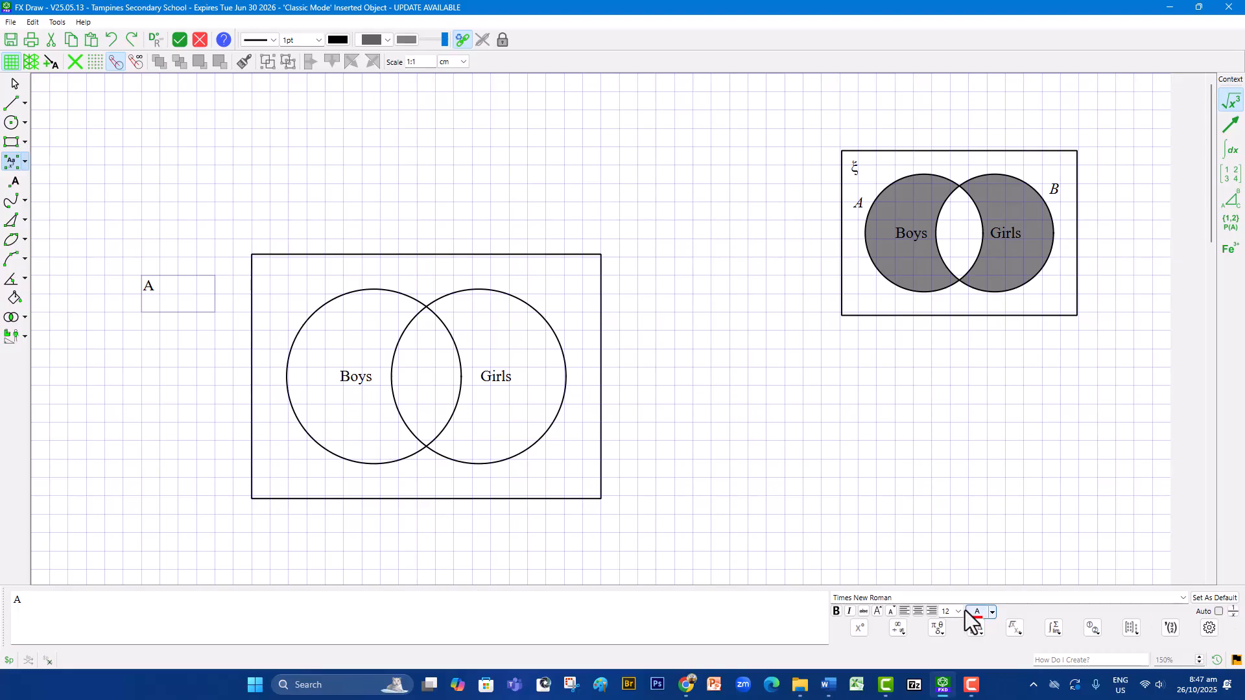
double_click(15, 600)
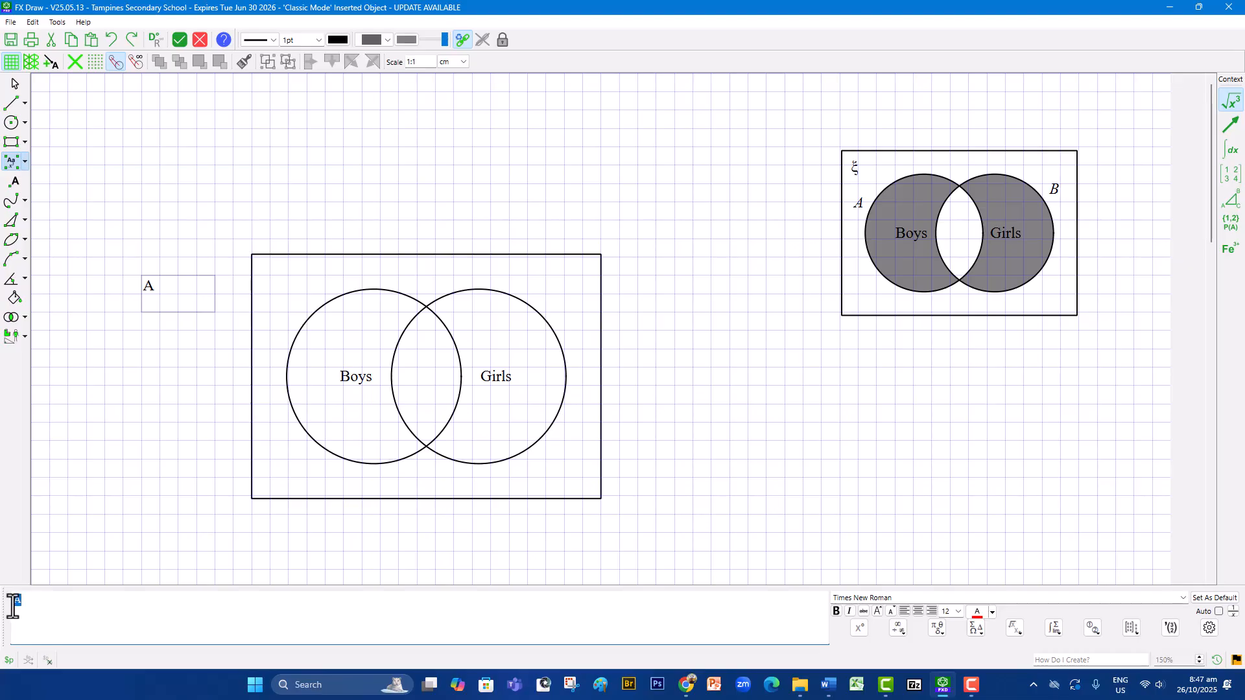
click(849, 612)
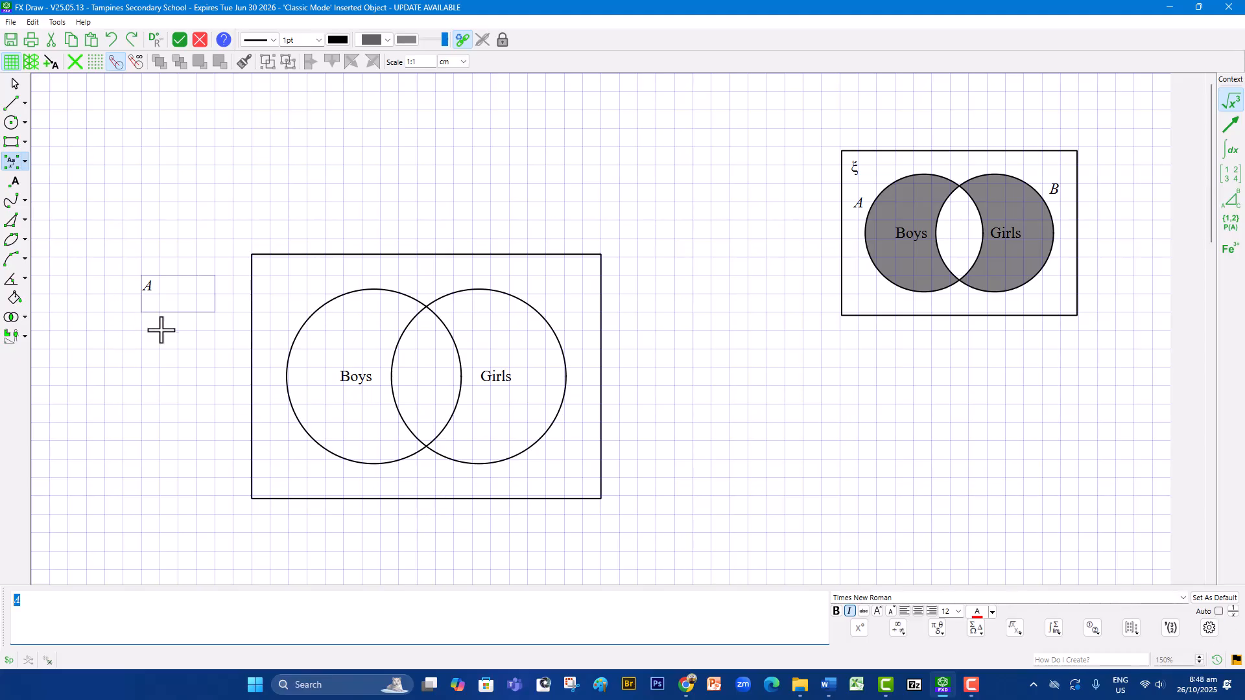
Turn off grid and geometric snapping and place the label A just outside the upper-left of the Boys circle.
click(14, 87)
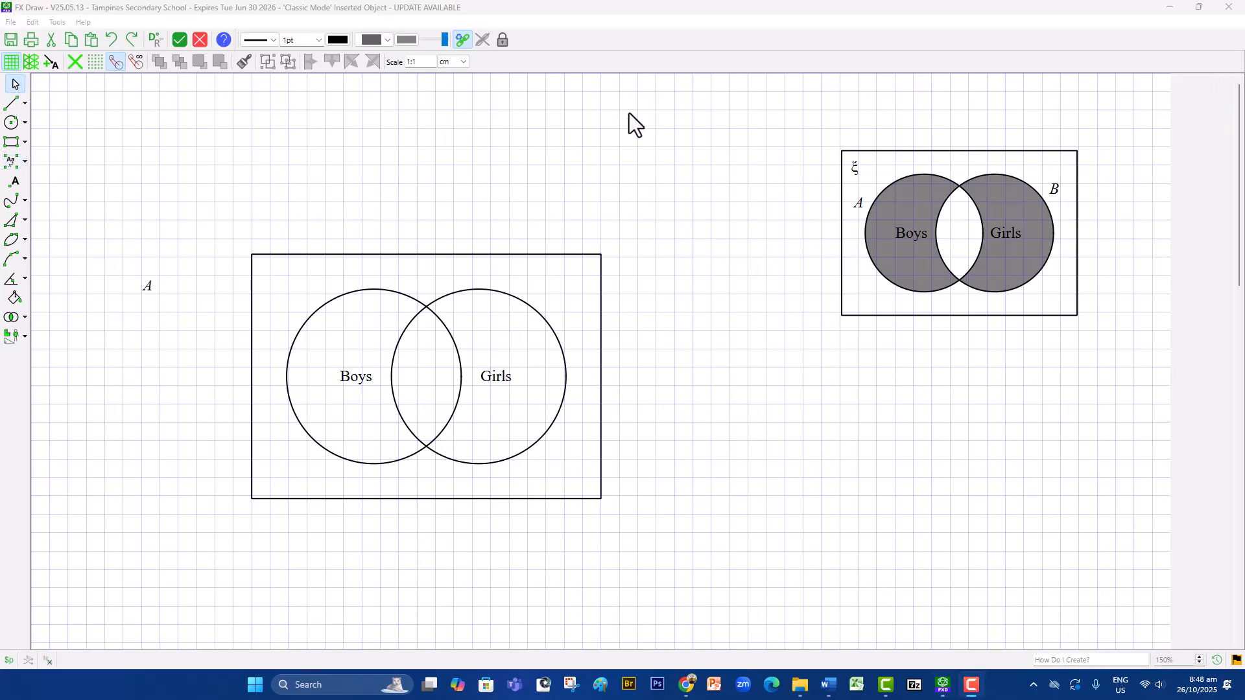
click(146, 297)
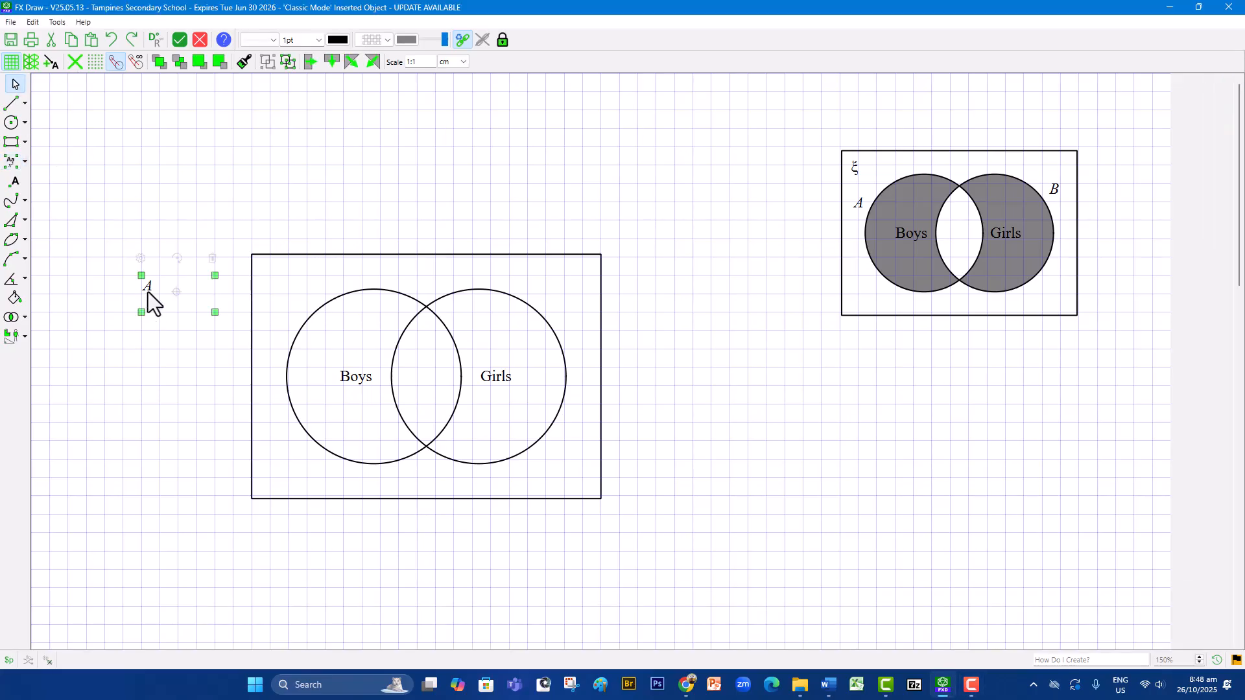
drag(145, 291, 168, 299)
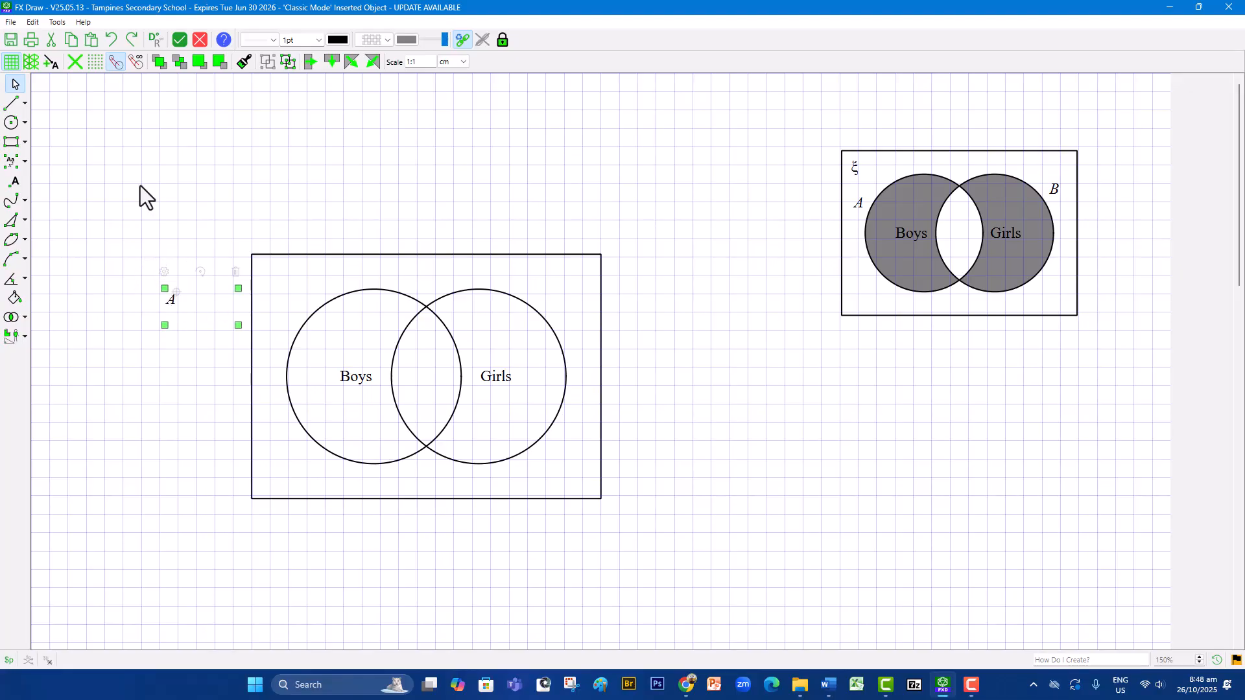
click(79, 66)
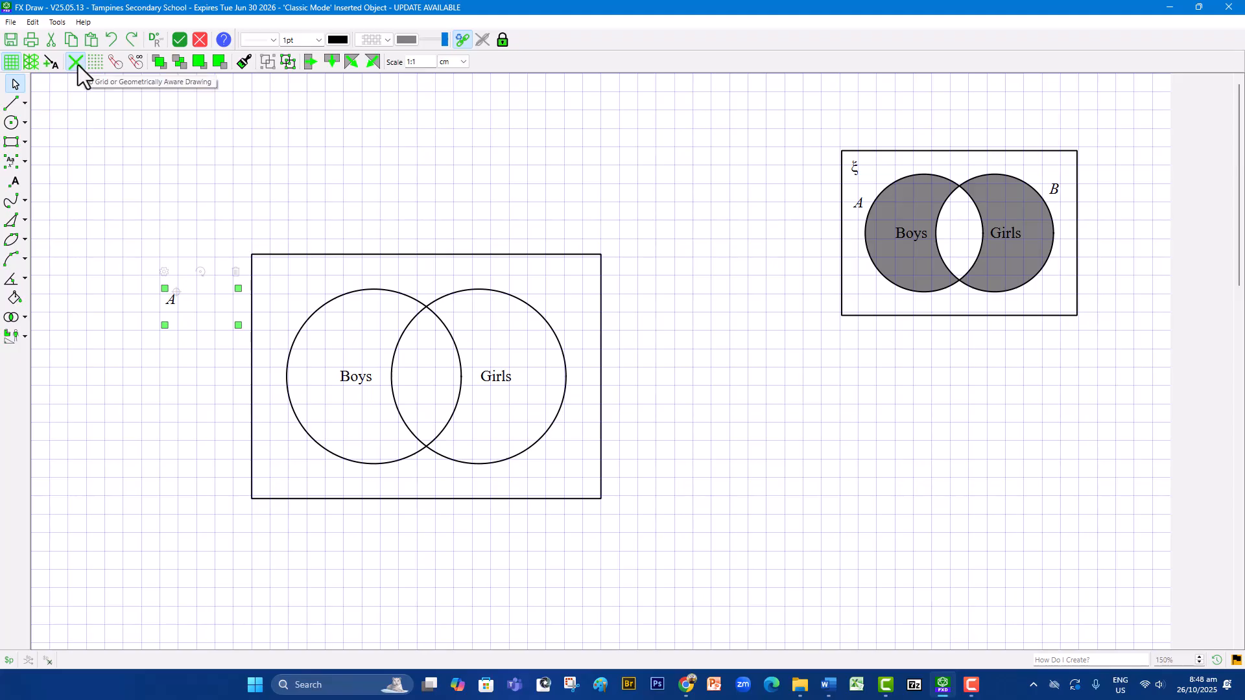
drag(173, 308, 292, 326)
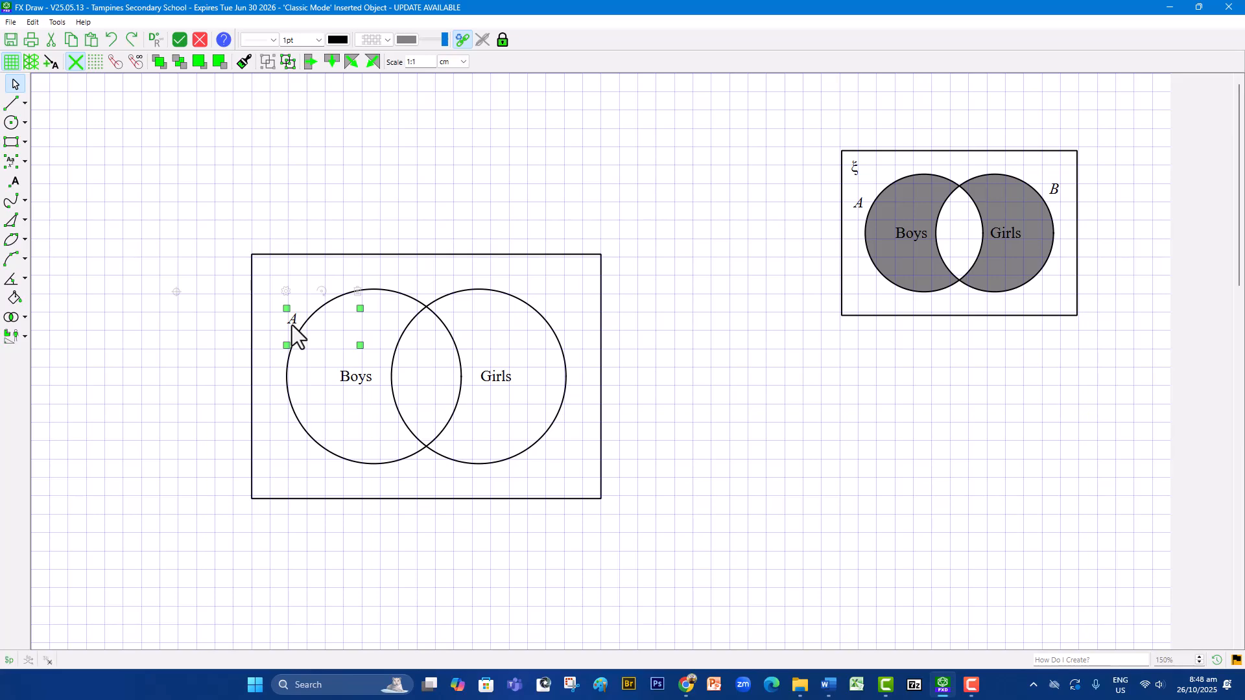
Paste a copy of the A label at the upper-right of the Girls circle and change its text to "B".
key(ctrl+v)
drag(264, 318, 557, 318)
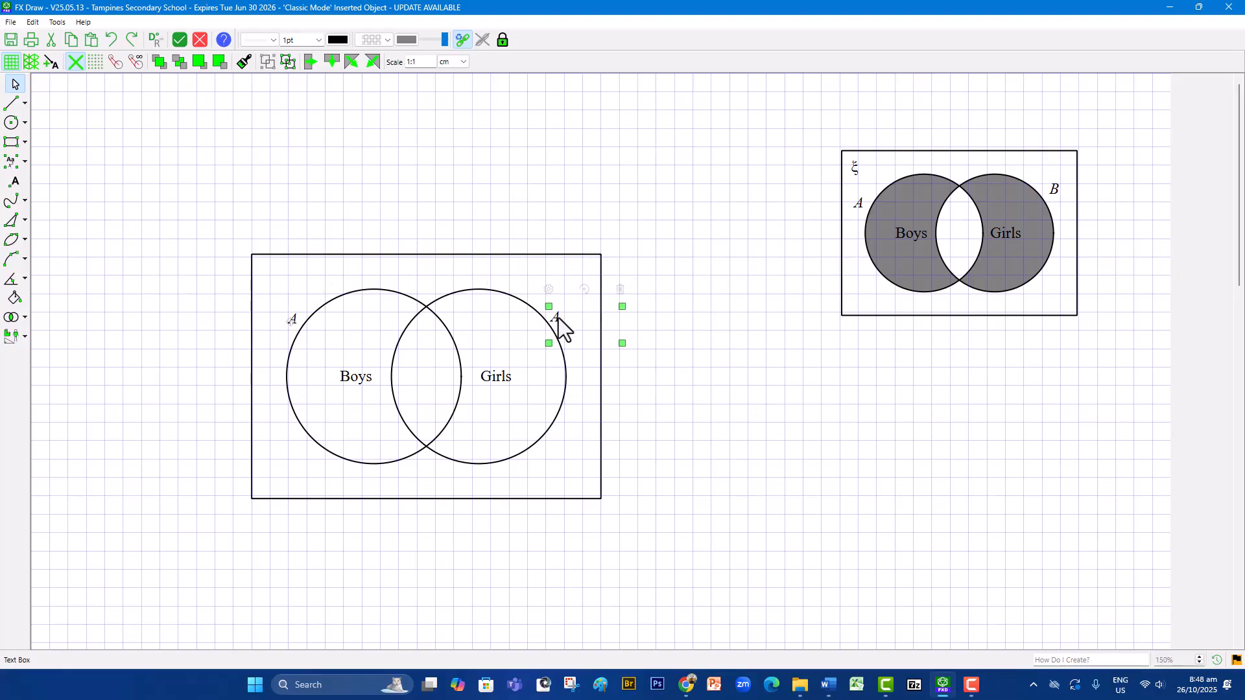
double_click(558, 321)
drag(22, 597, 3, 597)
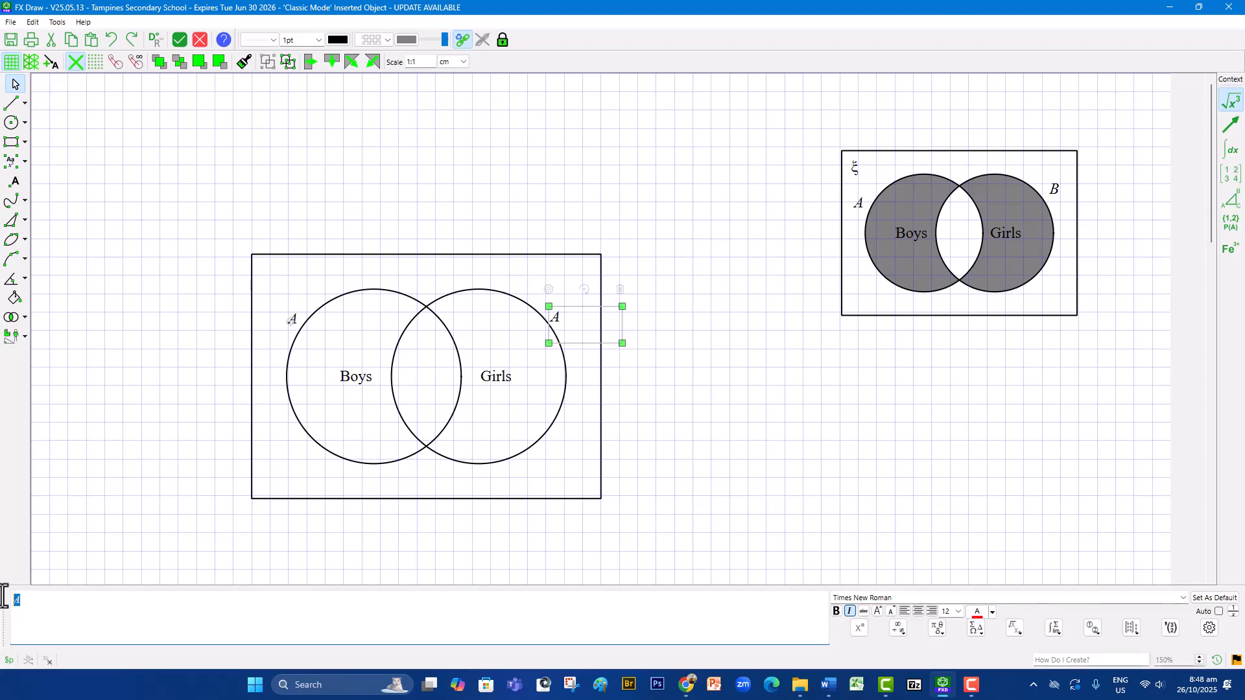
text(B)
click(263, 217)
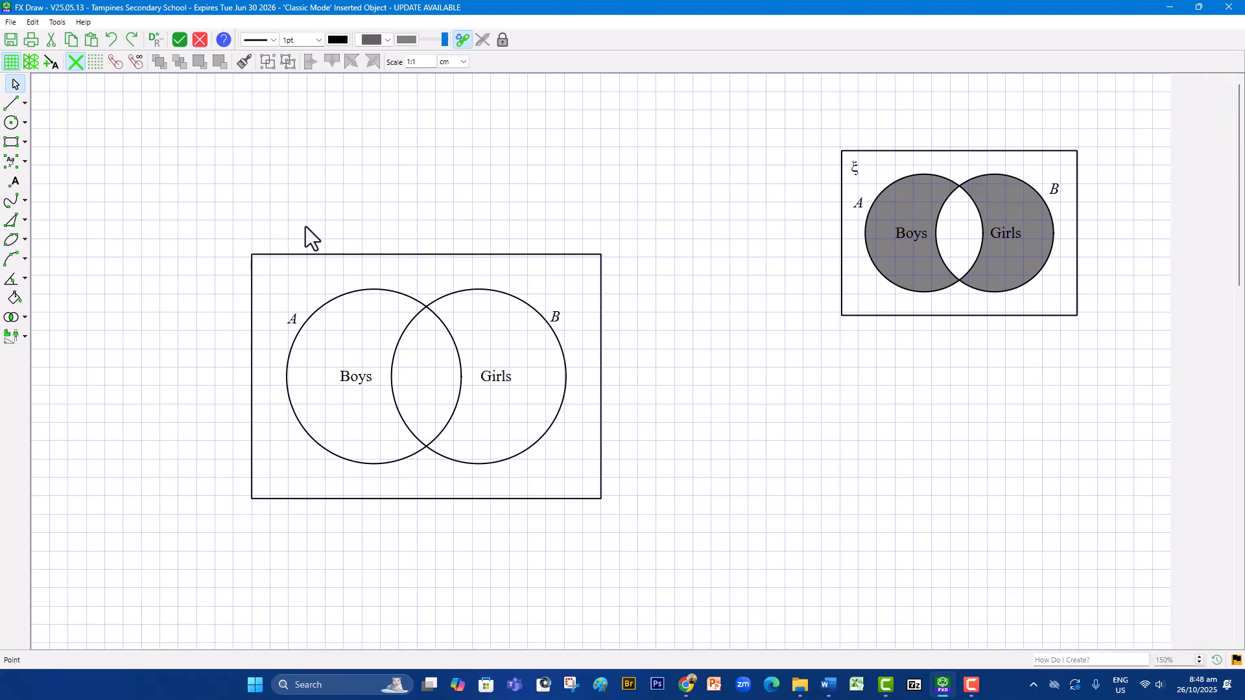
Paste another label into the rectangle's upper-left corner and replace its text with the Greek letter ξ, using automatic formatting.
key(ctrl+v)
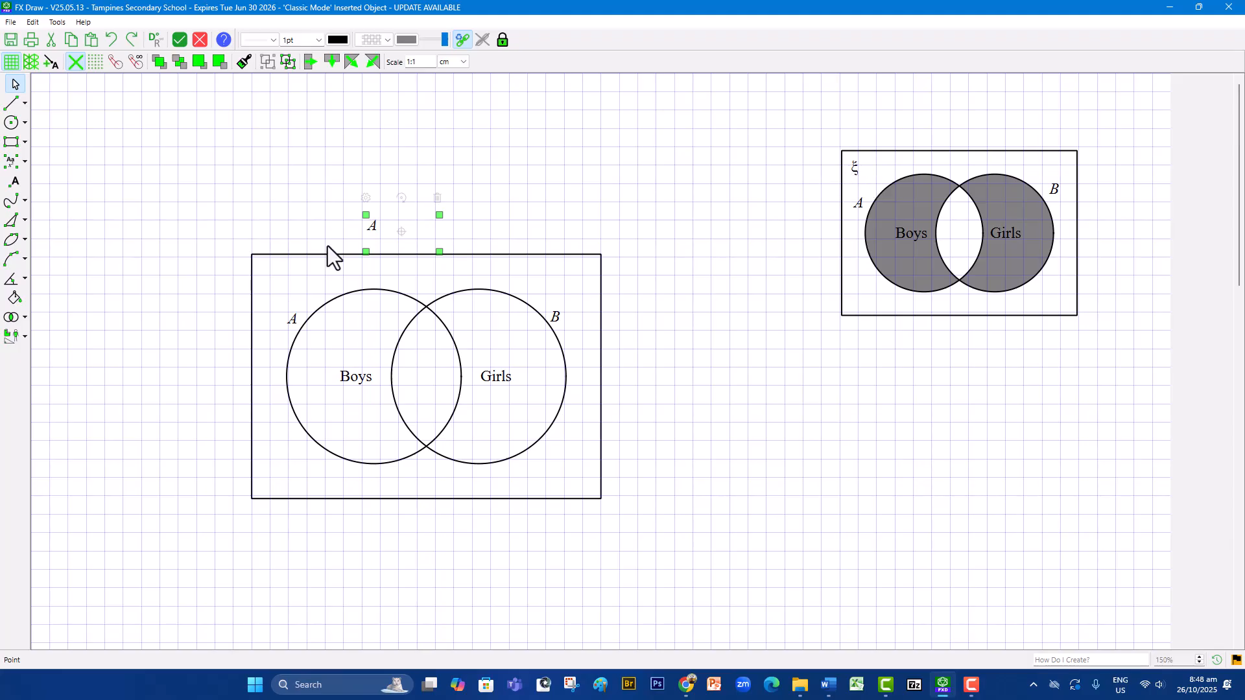
drag(374, 230, 267, 275)
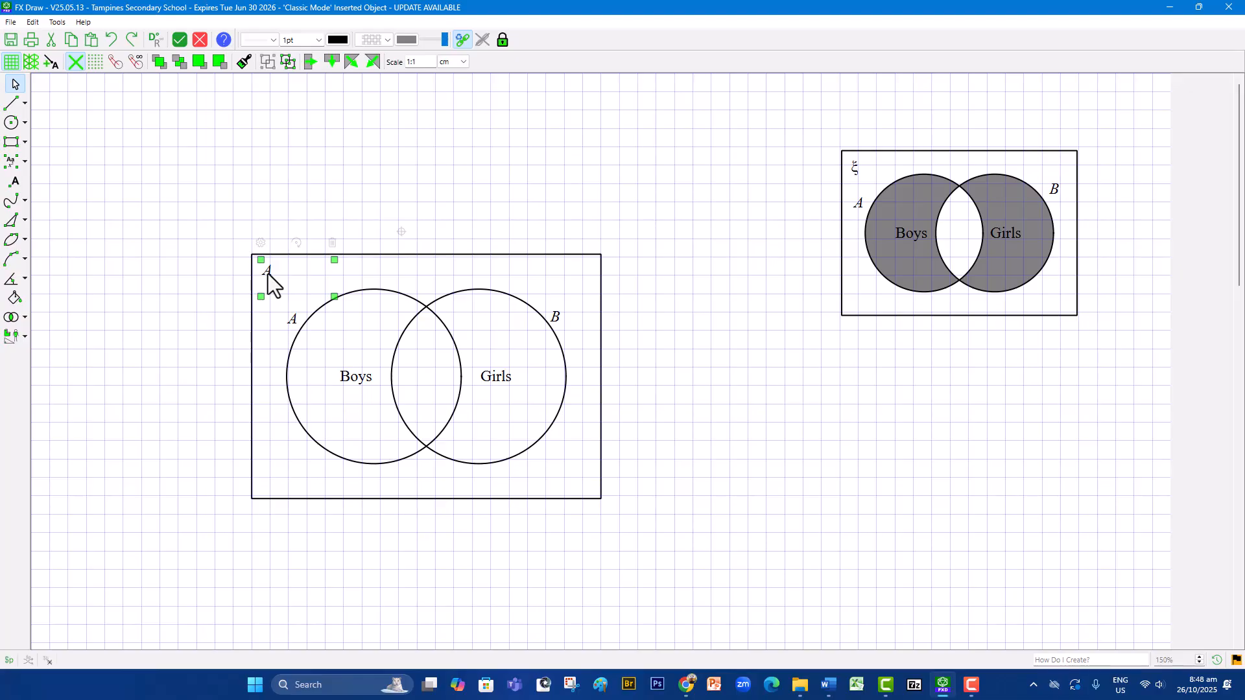
double_click(267, 274)
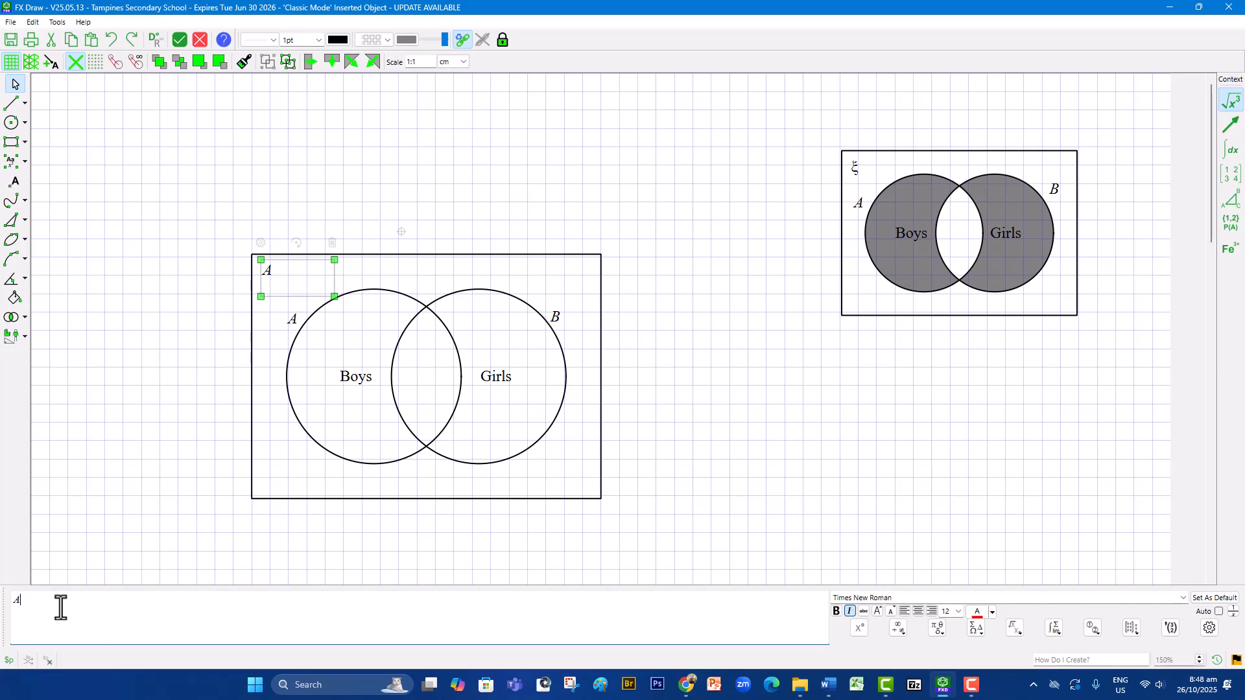
key(BackSpace)
click(936, 628)
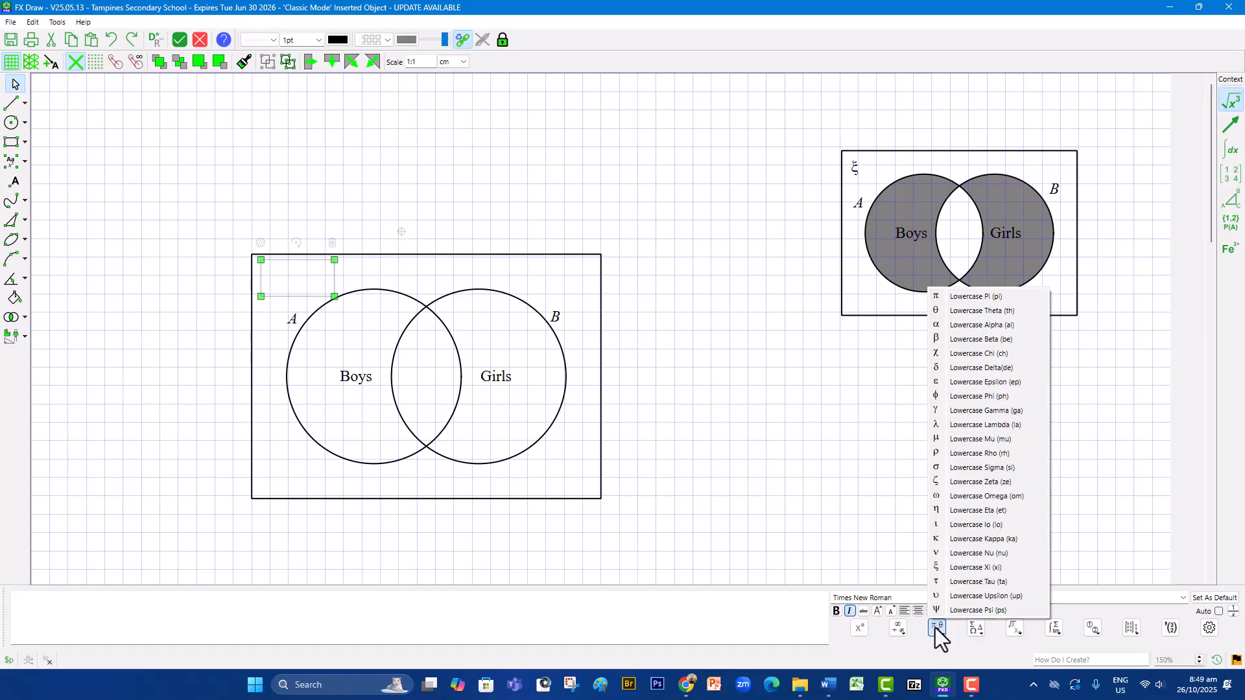
click(979, 568)
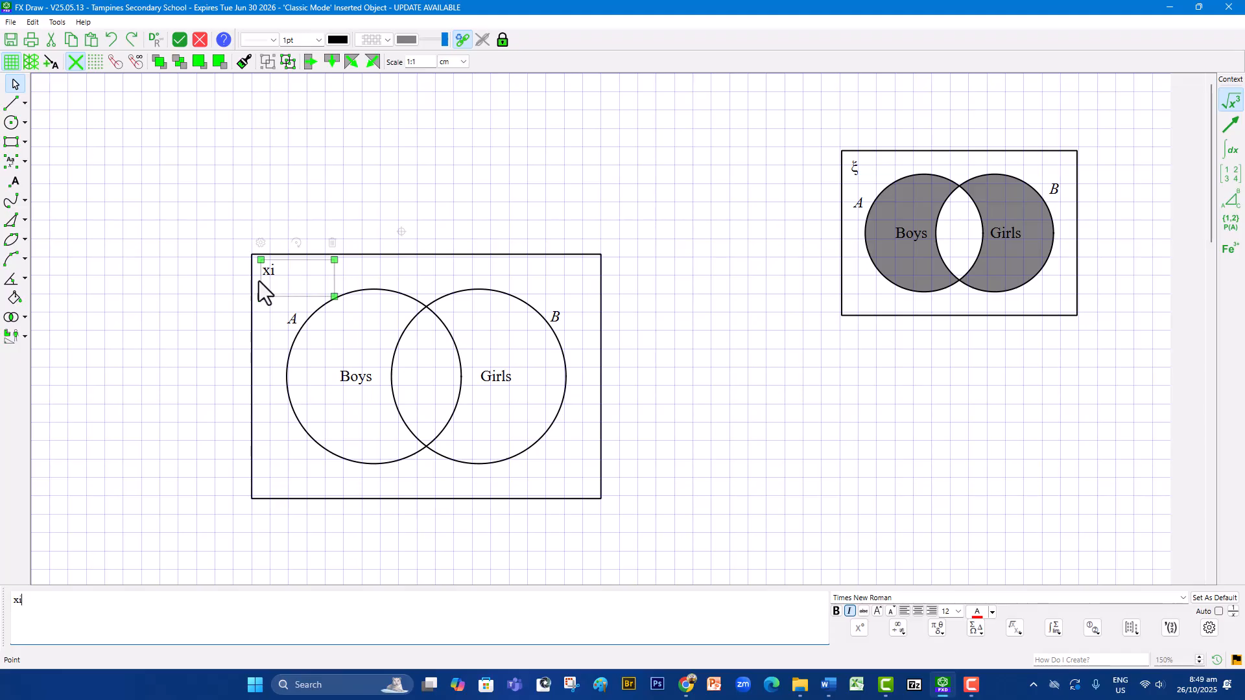
drag(25, 611, 12, 606)
click(1219, 612)
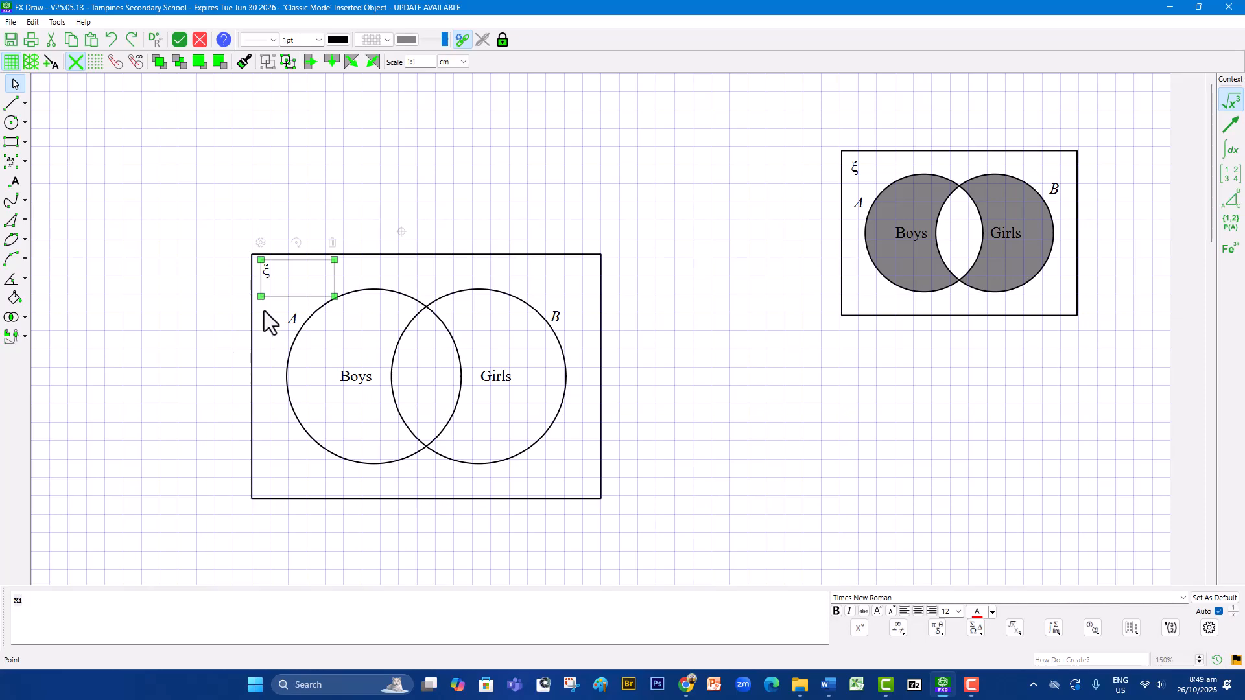
click(192, 323)
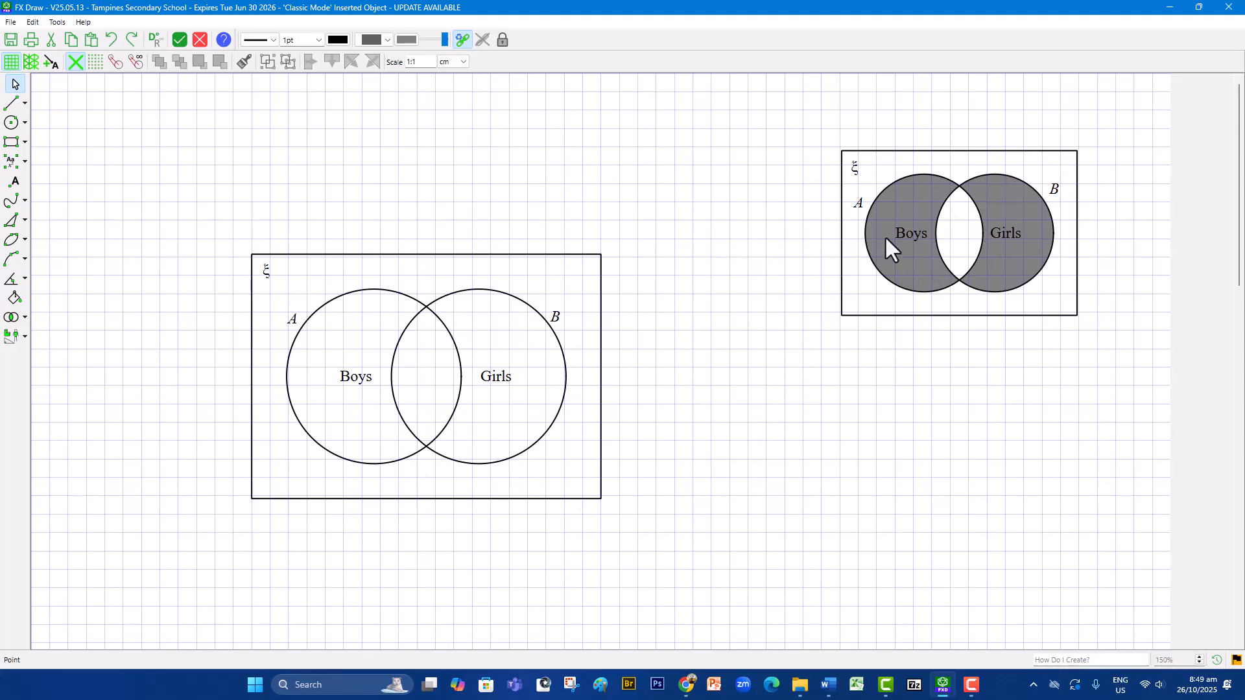
click(388, 43)
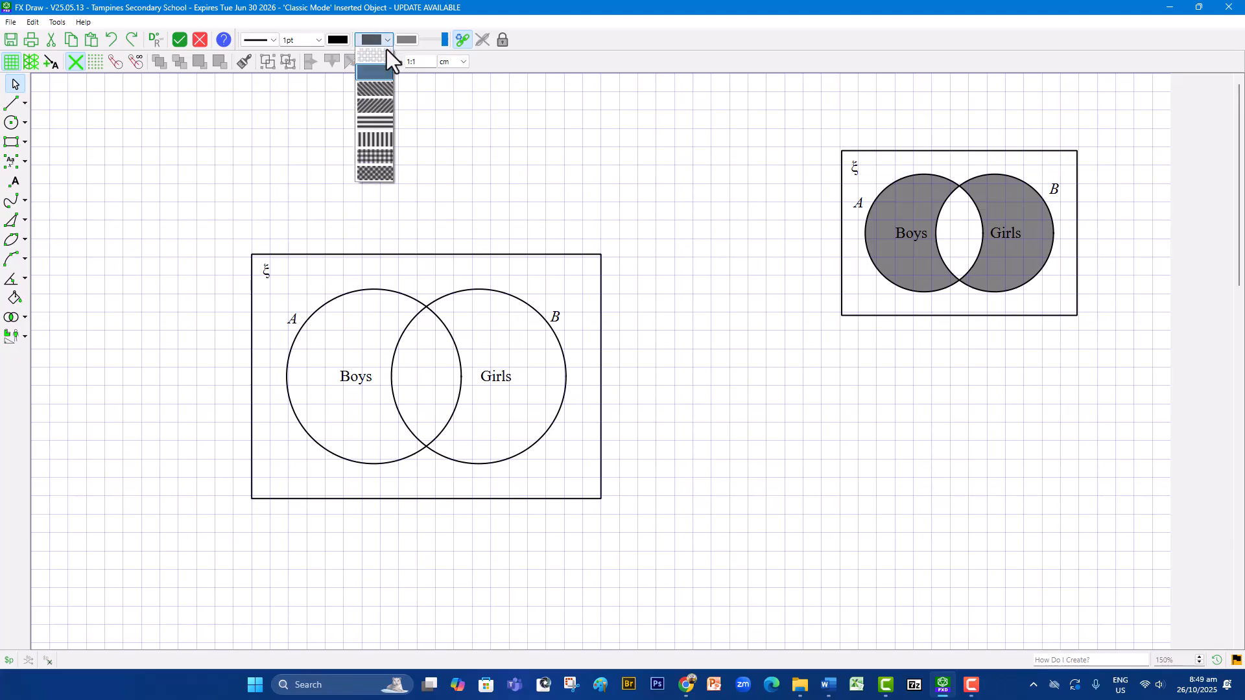
click(379, 108)
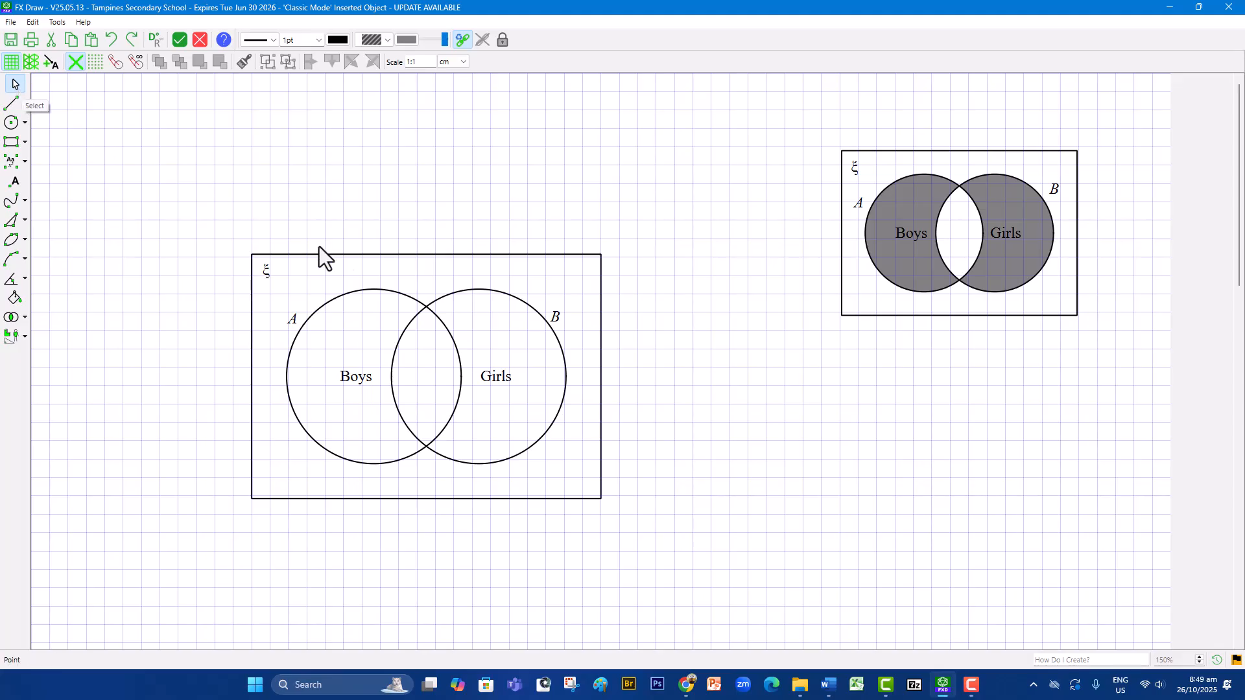
click(435, 255)
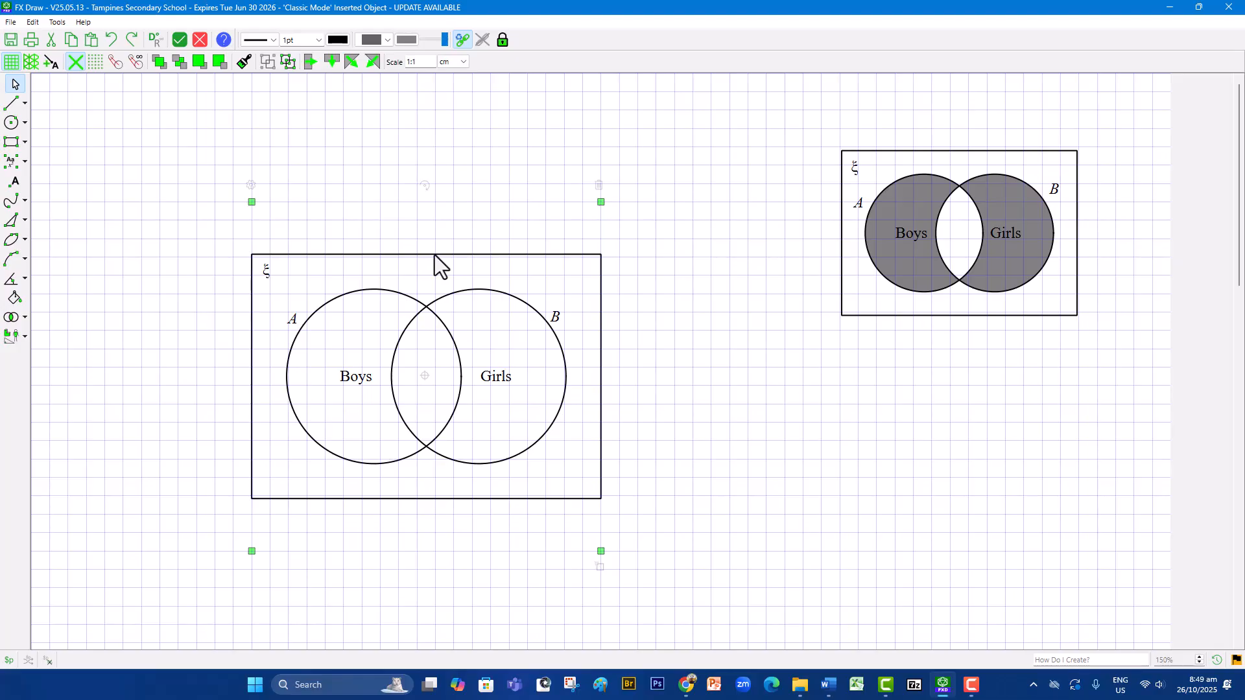
double_click(435, 255)
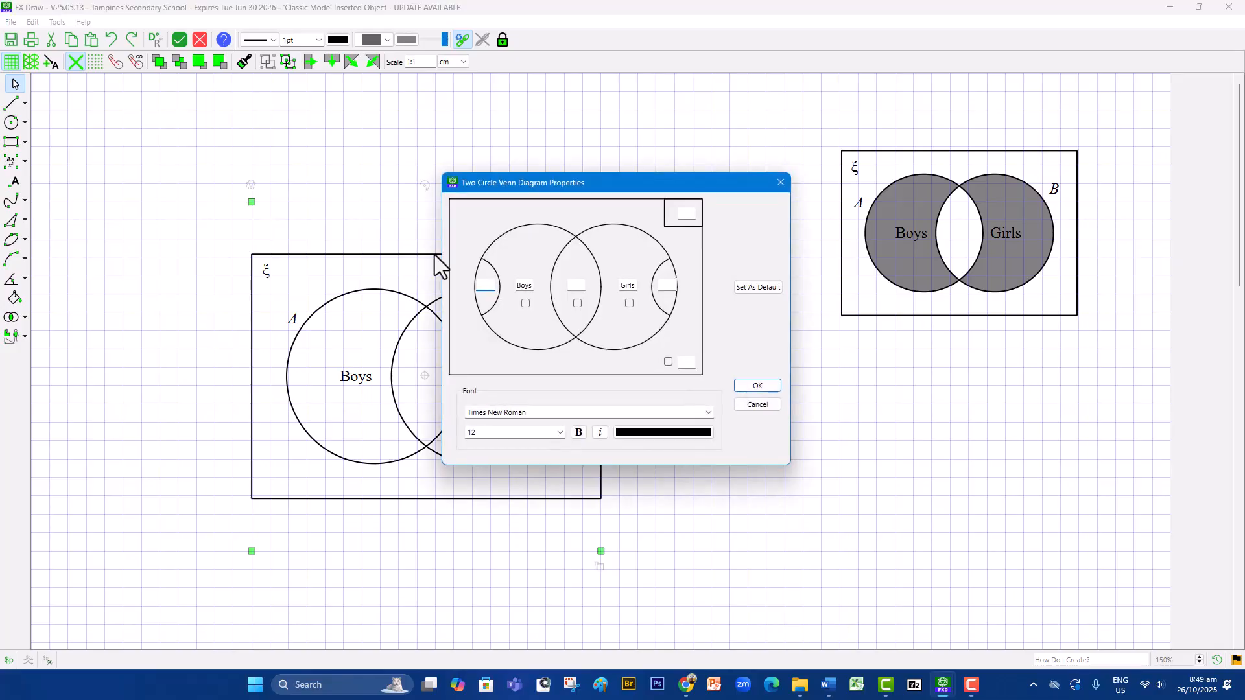
click(525, 304)
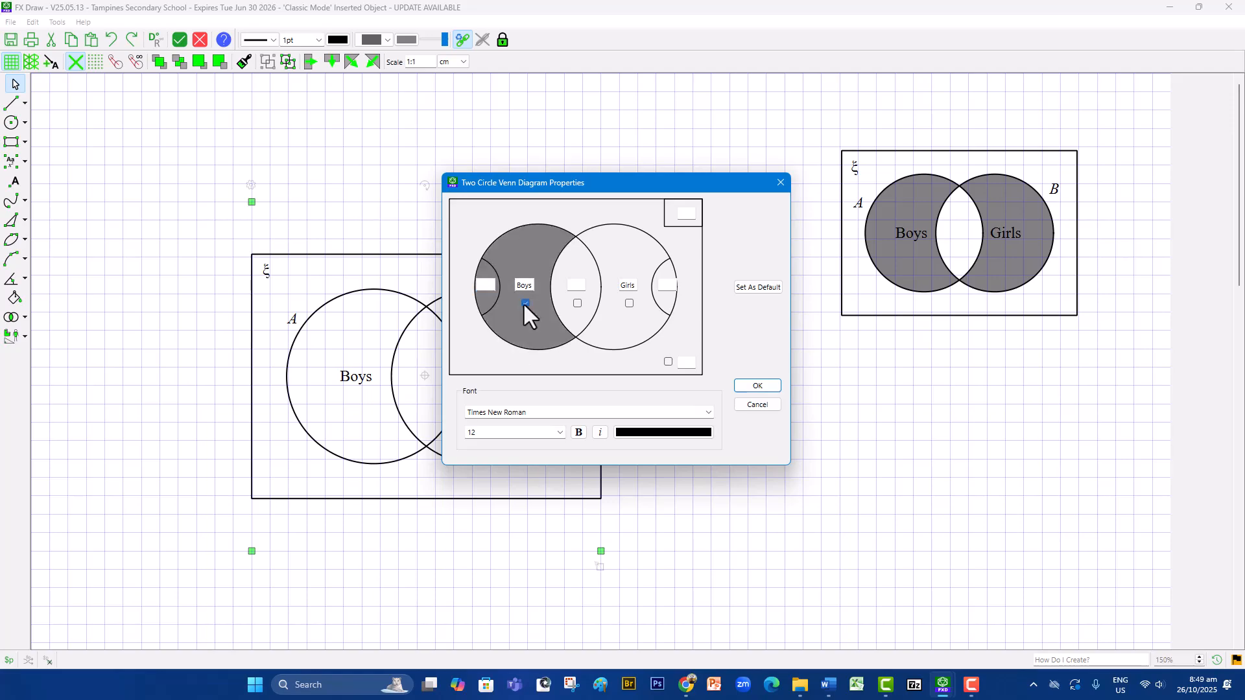
click(630, 304)
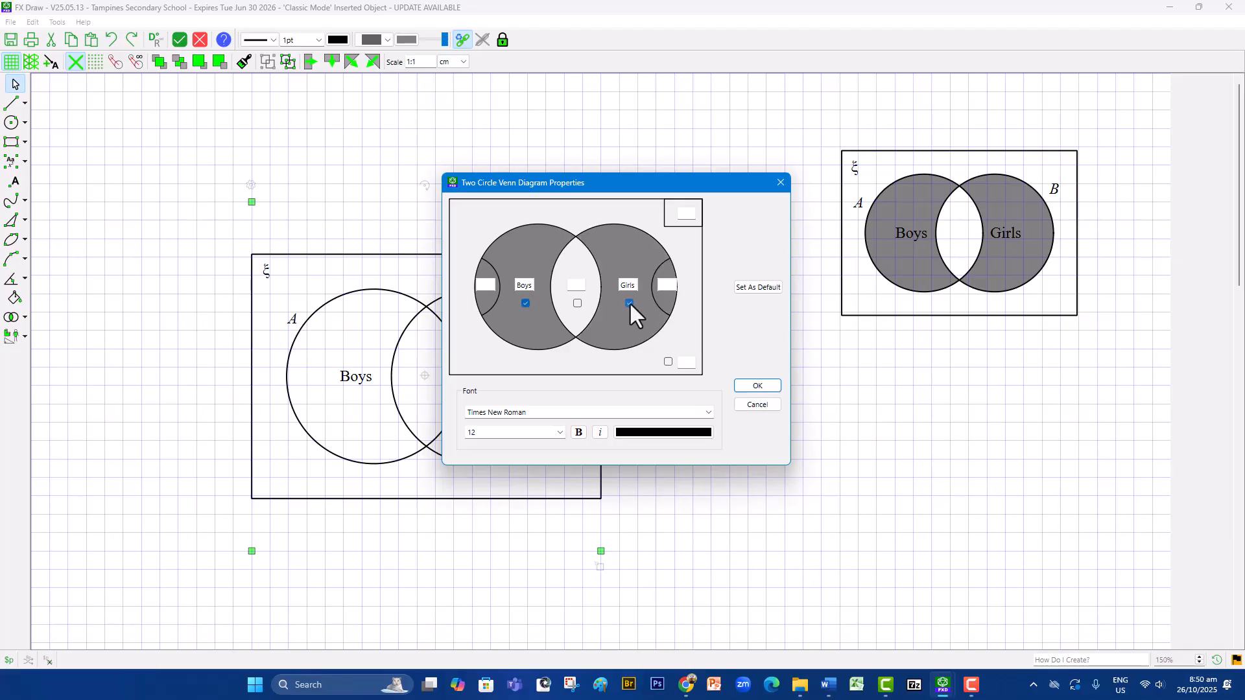
click(629, 303)
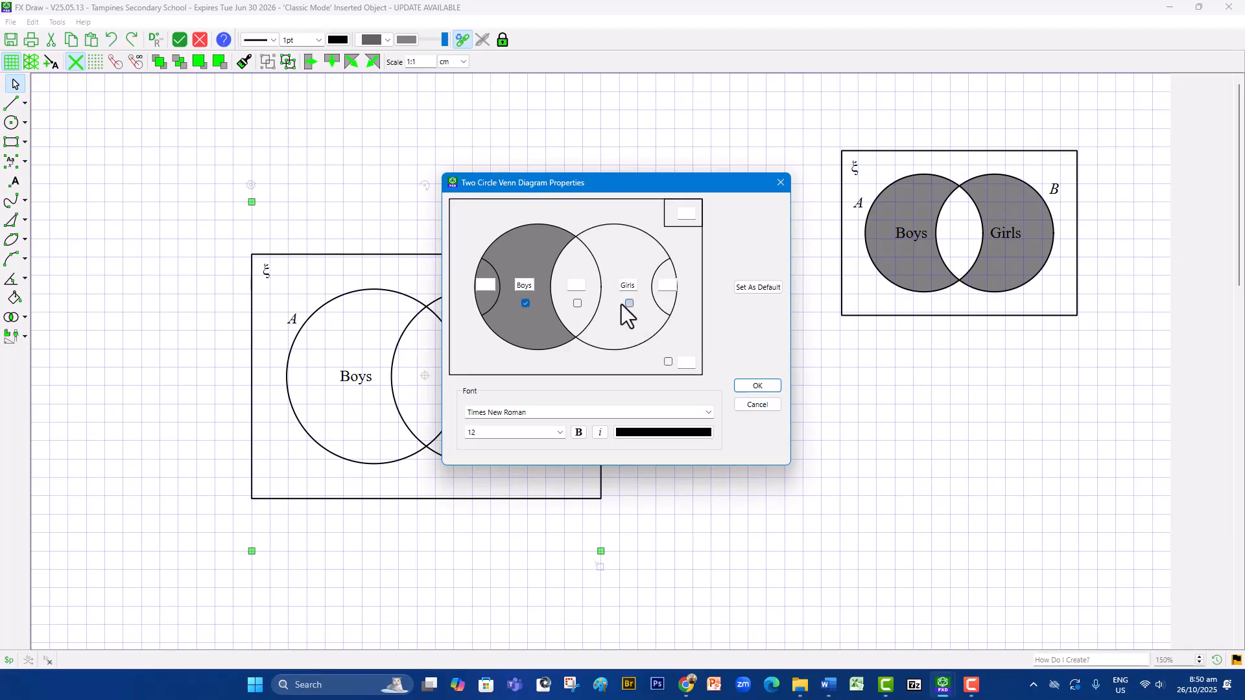
click(526, 303)
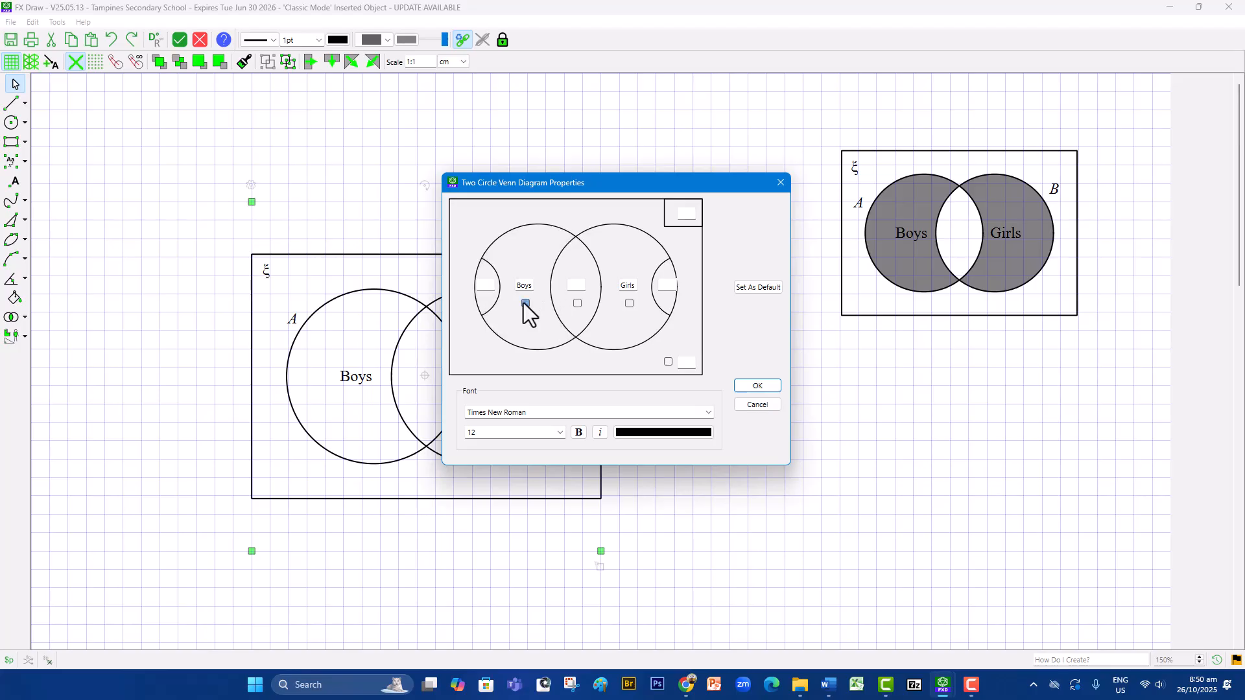
click(767, 407)
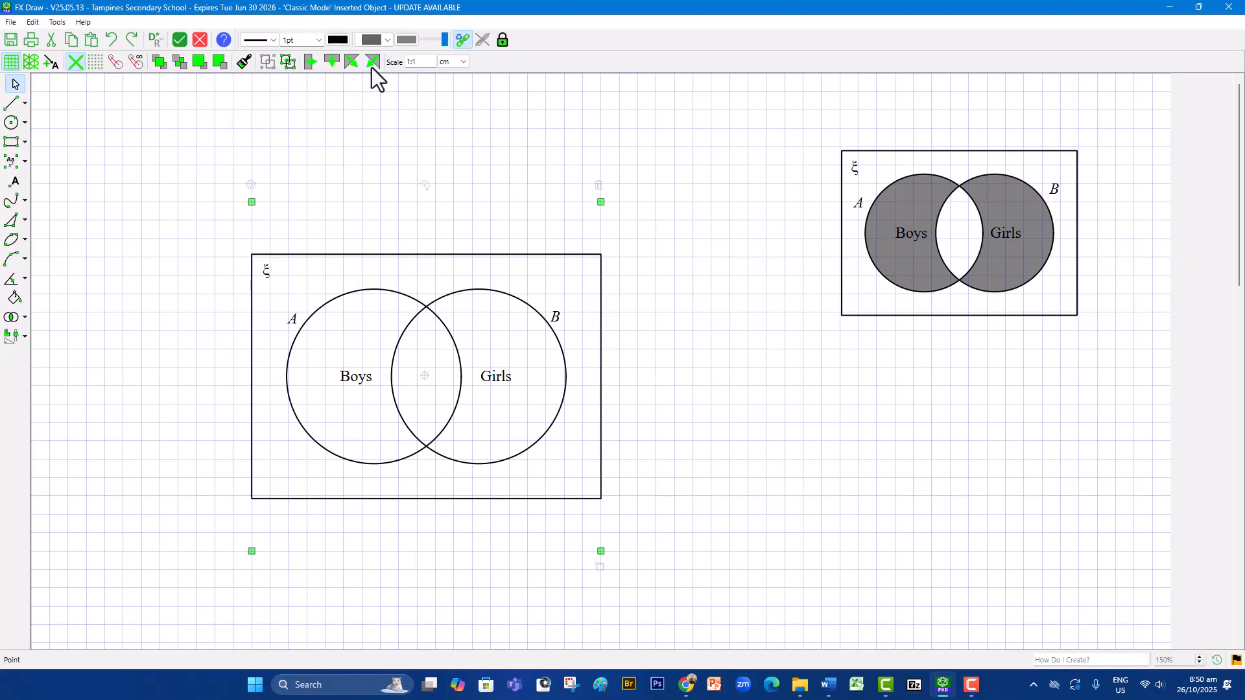
Set the large Venn diagram's fill to upward-diagonal hatching and shade only its Boys and Girls regions outside the intersection.
click(384, 39)
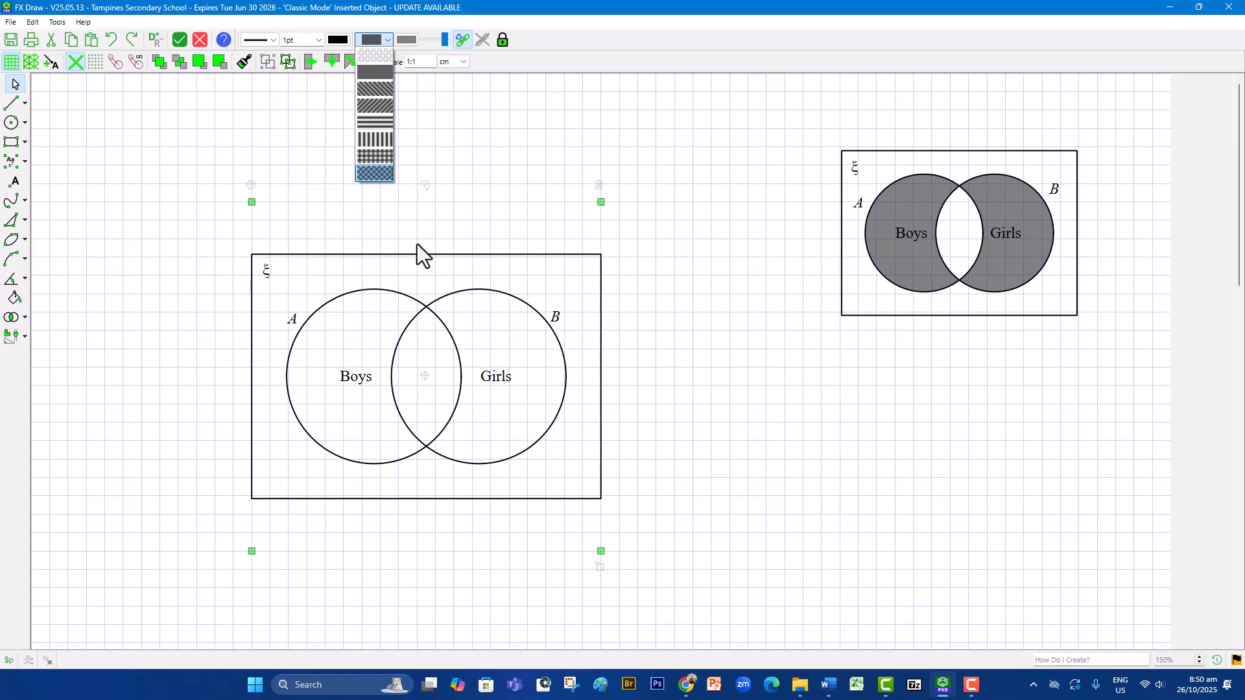
click(383, 105)
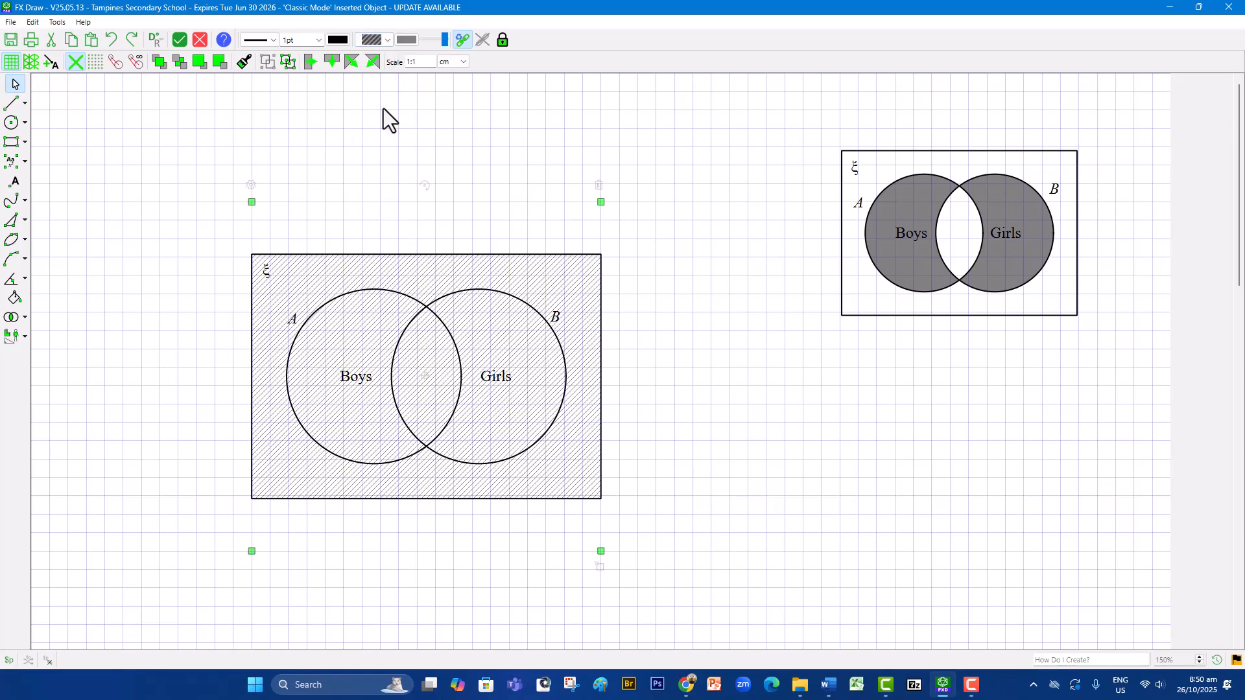
double_click(414, 256)
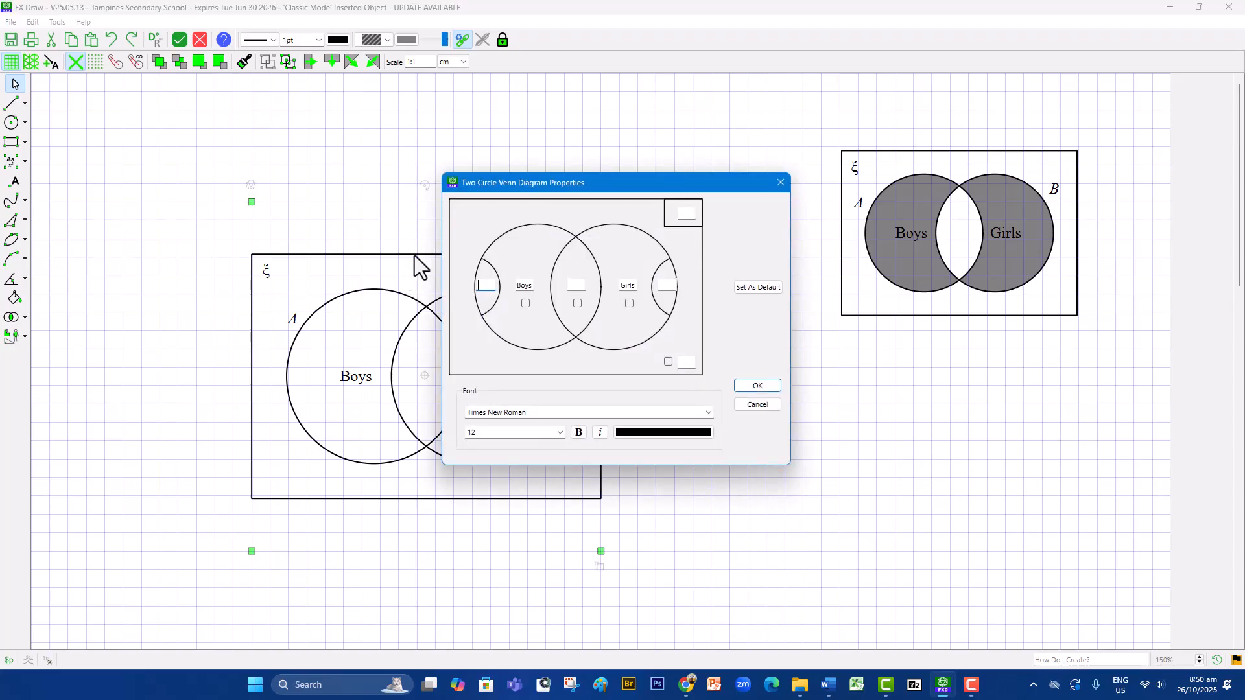
click(526, 304)
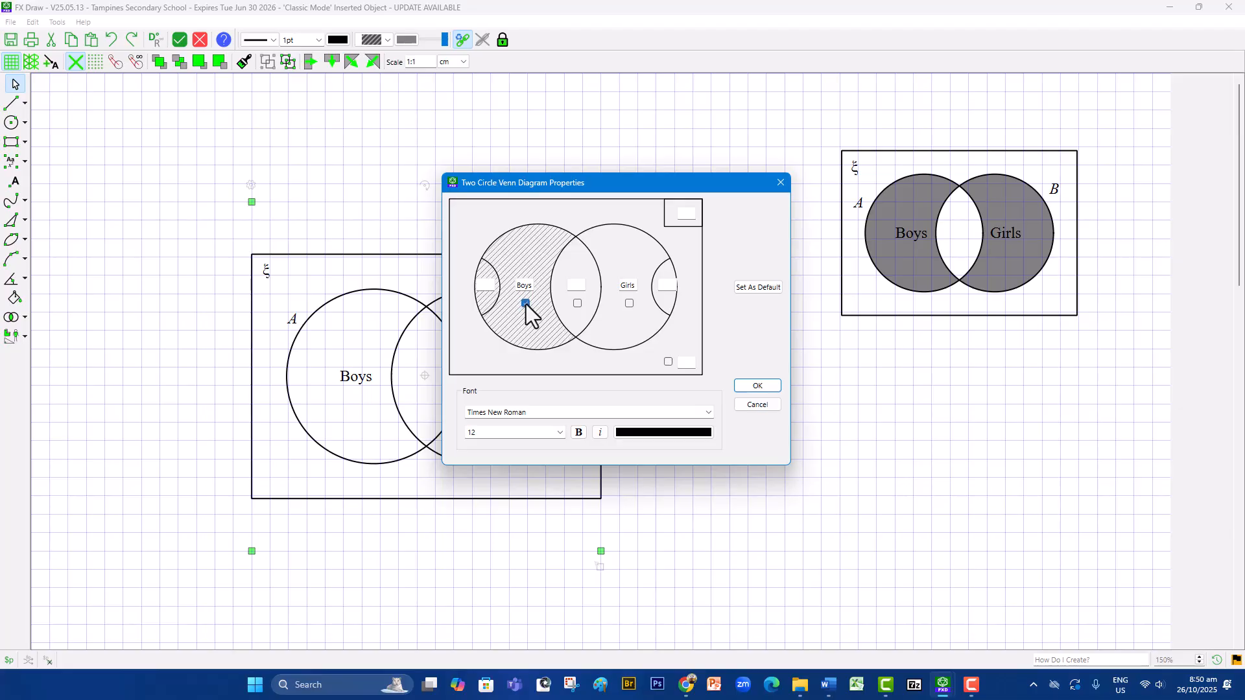
click(629, 304)
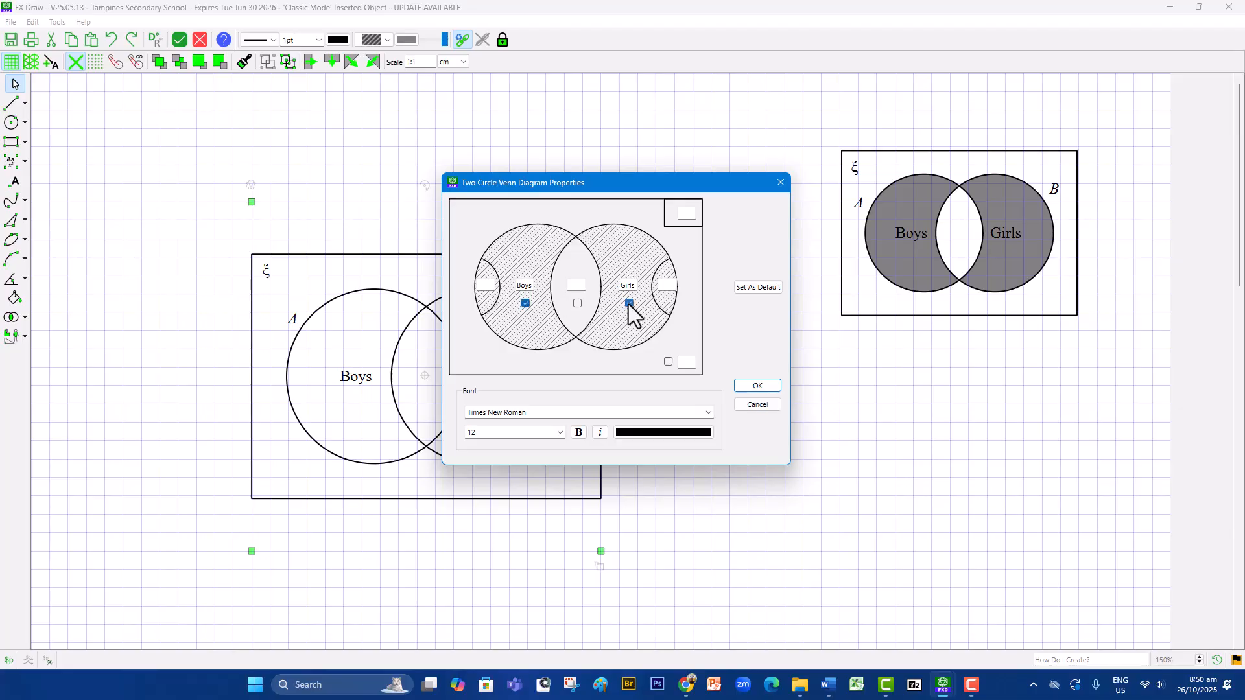
click(769, 388)
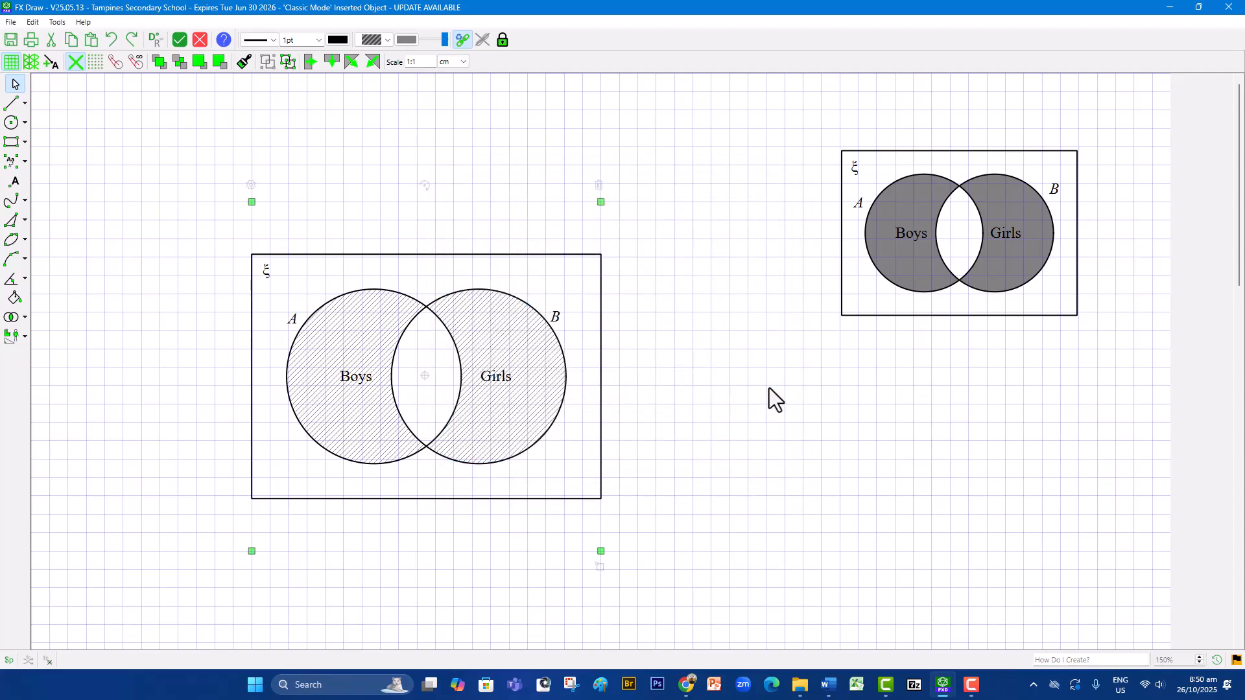
click(769, 388)
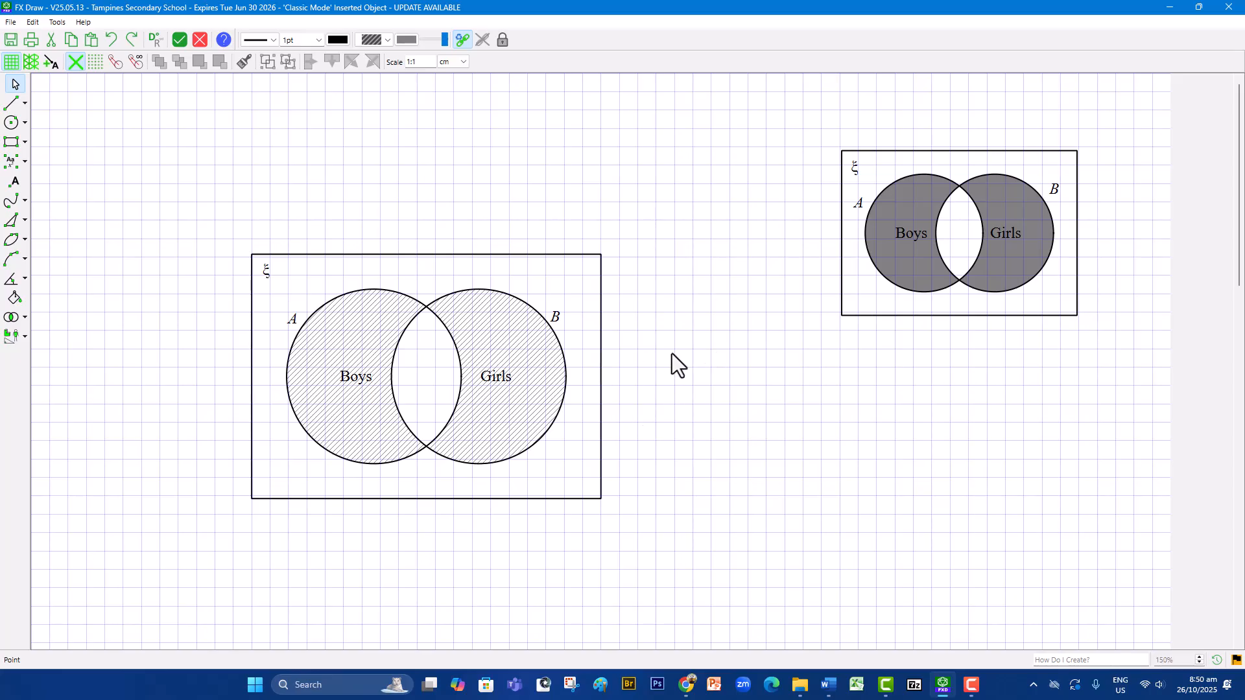